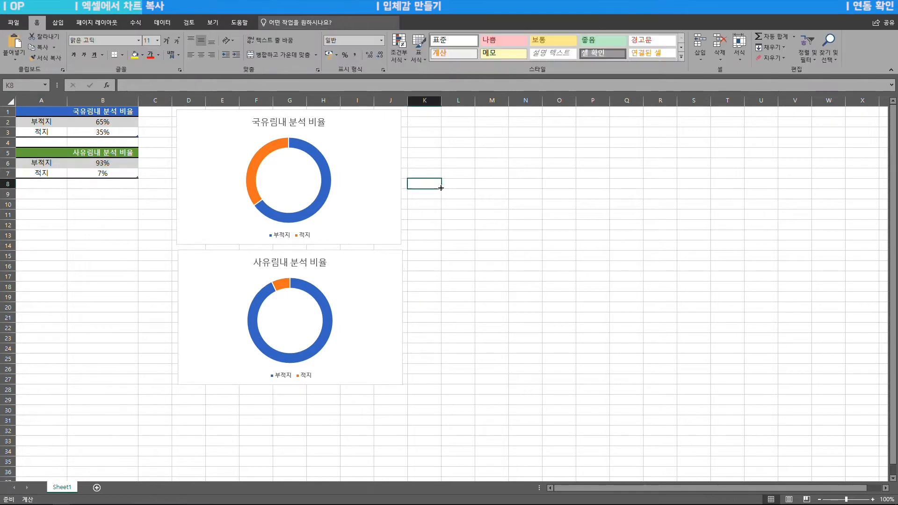
Step: Copy the 국유림내 분석 비율 doughnut chart from Excel and paste it onto the PowerPoint slide using the destination theme with linked data
{"action": "left_click", "coordinate": [372, 190]}
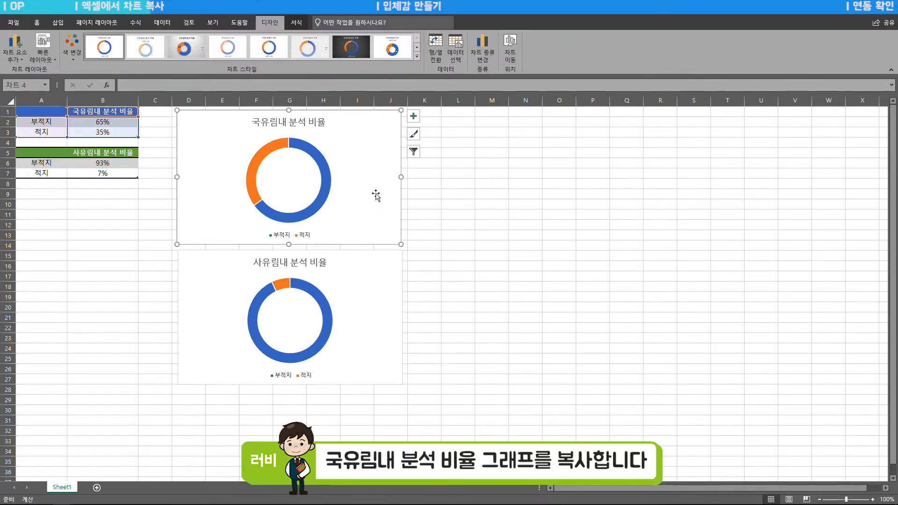
{"action": "key", "text": "ctrl+c"}
{"action": "key", "text": "alt+Tab"}
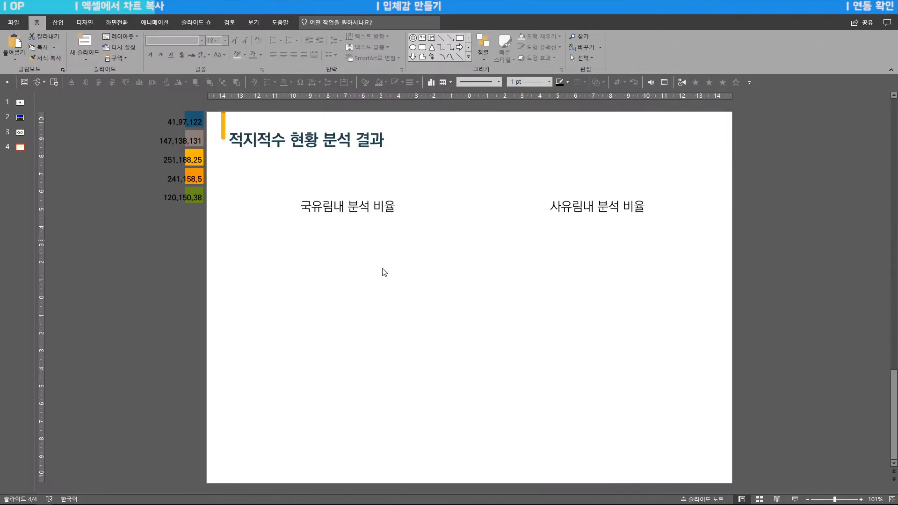
{"action": "key", "text": "ctrl+v"}
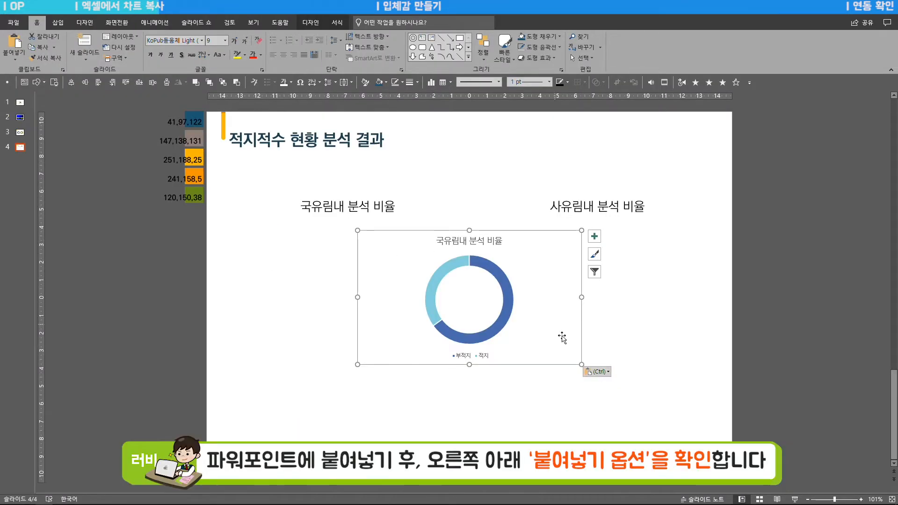
{"action": "left_click", "coordinate": [599, 372]}
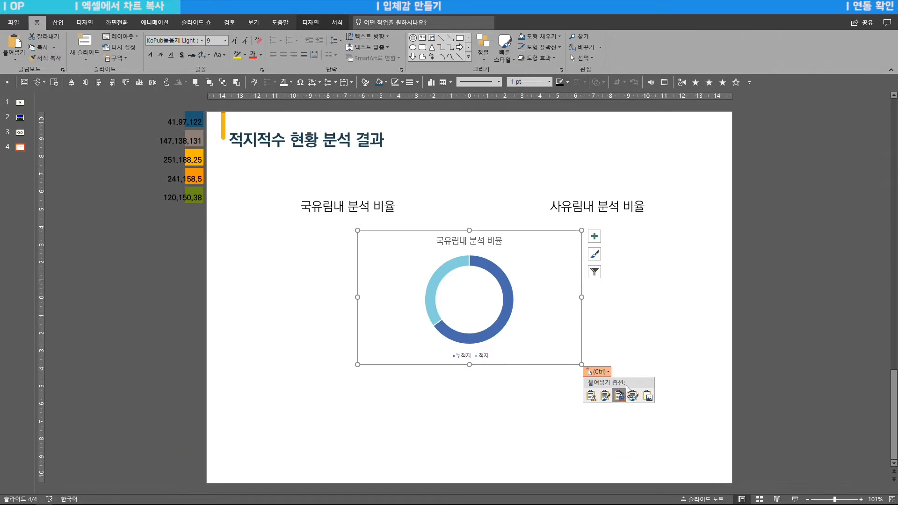
{"action": "left_click", "coordinate": [619, 396]}
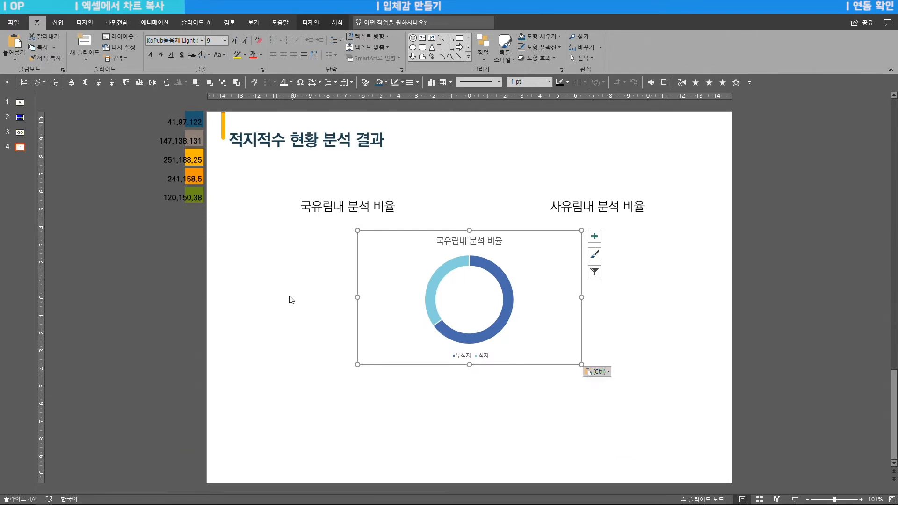
Step: Copy the 사유림내 분석 비율 doughnut chart from Excel and paste it onto the same PowerPoint slide
{"action": "key", "text": "alt+Tab"}
{"action": "left_click", "coordinate": [363, 268]}
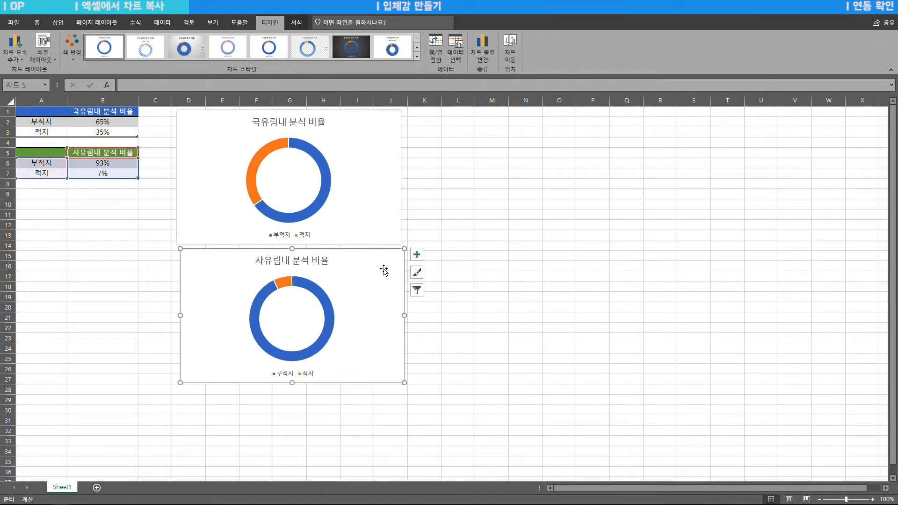
{"action": "key", "text": "ctrl+c"}
{"action": "key", "text": "alt+Tab"}
{"action": "key", "text": "ctrl+v"}
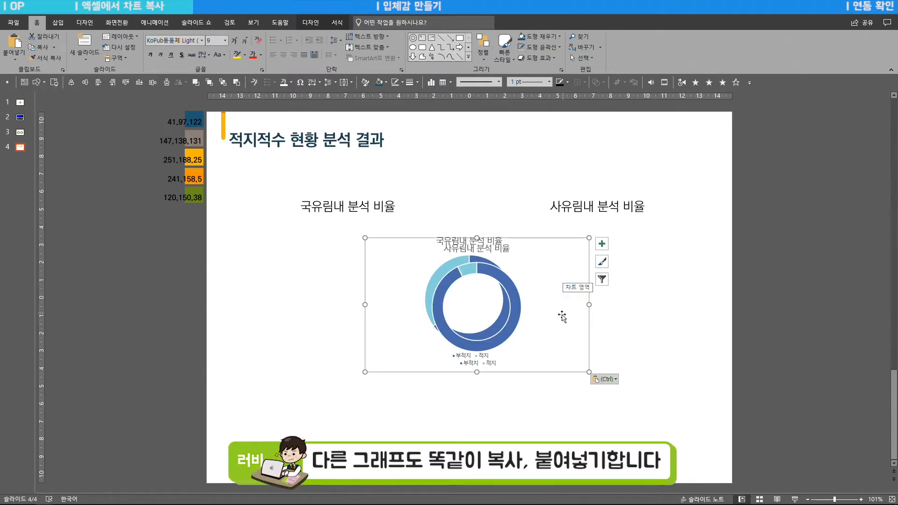
{"action": "left_click", "coordinate": [607, 379]}
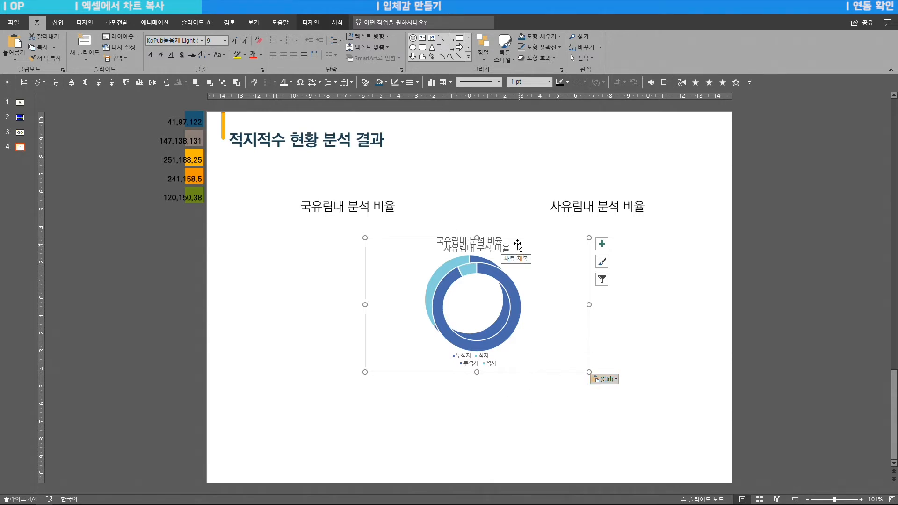
Step: Offset the 사유림내 chart from the 국유림내 chart and enlarge both charts together
{"action": "left_click_drag", "start_coordinate": [518, 245], "coordinate": [584, 276]}
{"action": "left_click", "coordinate": [489, 236], "text": "shift"}
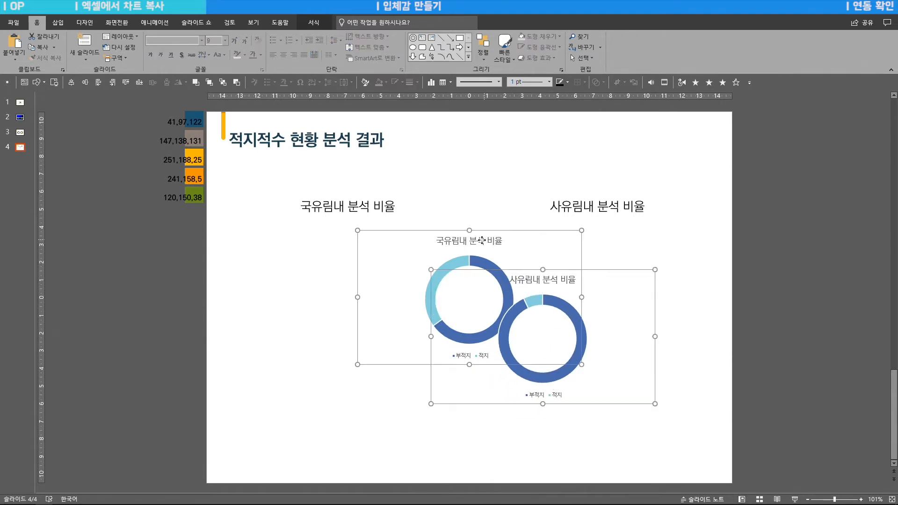
{"action": "left_click_drag", "start_coordinate": [356, 365], "coordinate": [213, 433]}
{"action": "left_click_drag", "start_coordinate": [212, 228], "coordinate": [201, 222]}
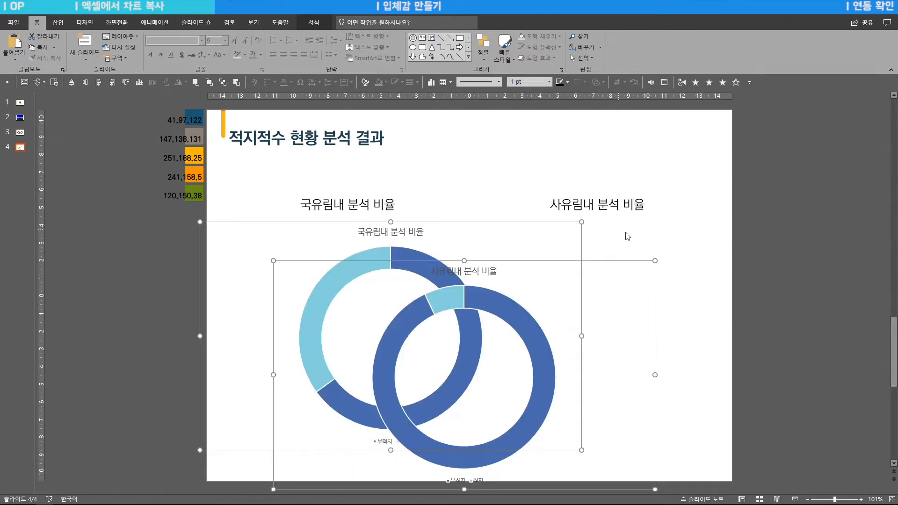
{"action": "left_click", "coordinate": [640, 240]}
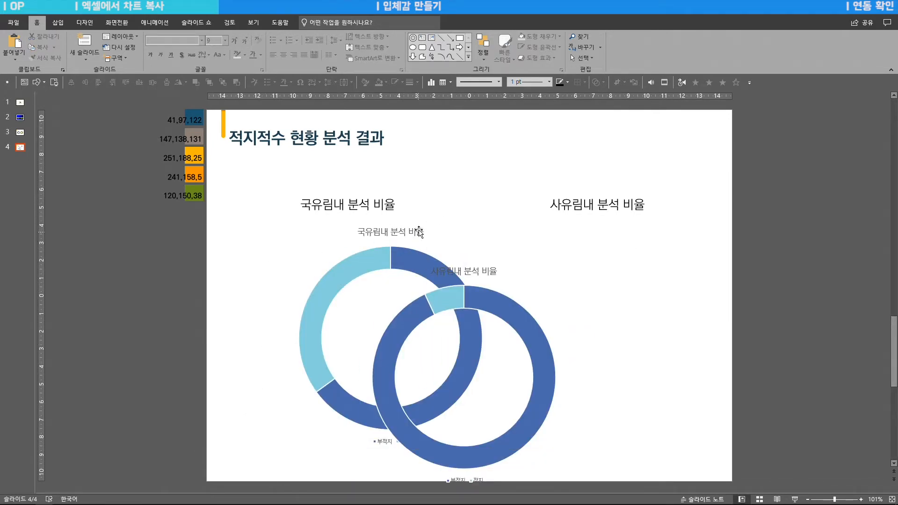
Step: Hide the chart title and legend of the 국유림내 chart and show its data labels
{"action": "left_click", "coordinate": [431, 224]}
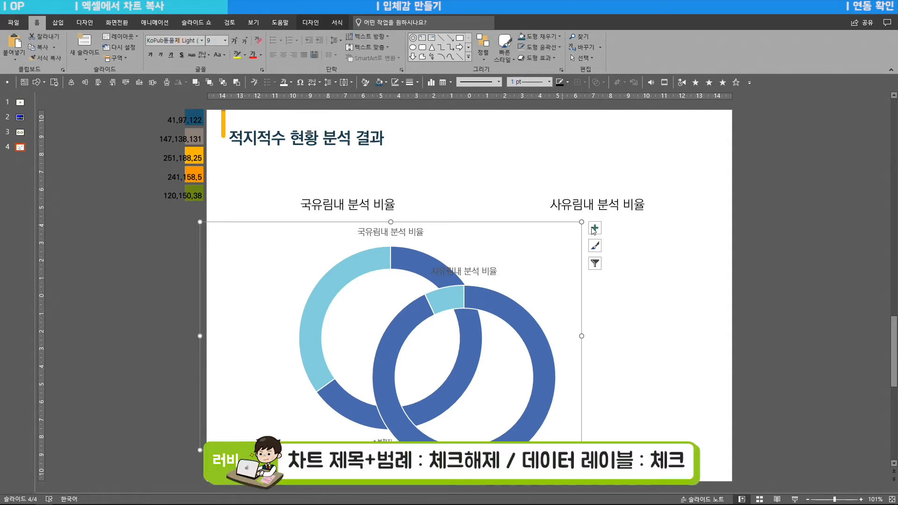
{"action": "left_click", "coordinate": [598, 231]}
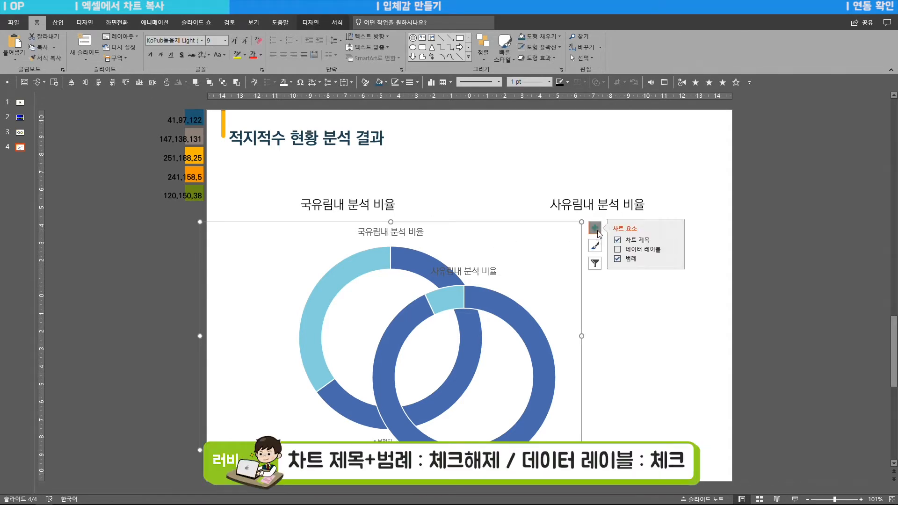
{"action": "left_click", "coordinate": [618, 240]}
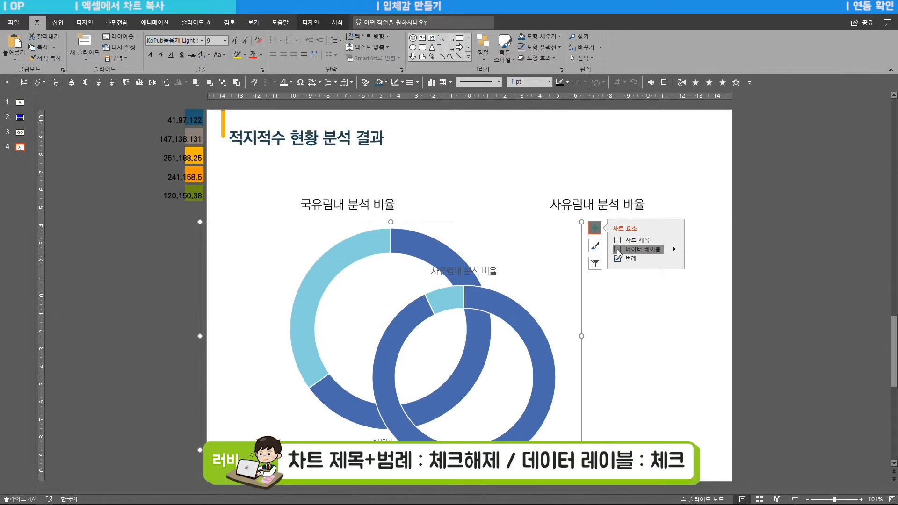
{"action": "left_click", "coordinate": [617, 251]}
{"action": "left_click", "coordinate": [617, 259]}
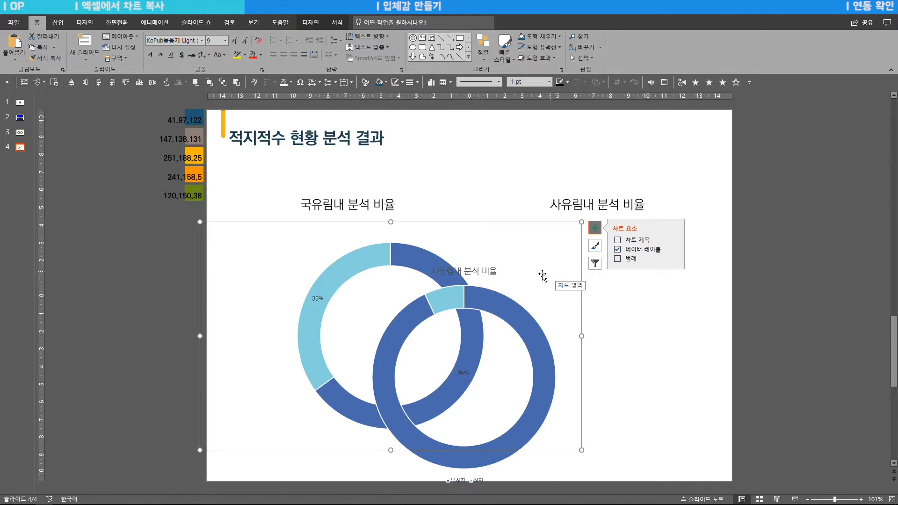
Step: Hide the chart title and legend of the 사유림내 chart and show its data labels
{"action": "left_click", "coordinate": [528, 269]}
{"action": "left_click", "coordinate": [667, 266]}
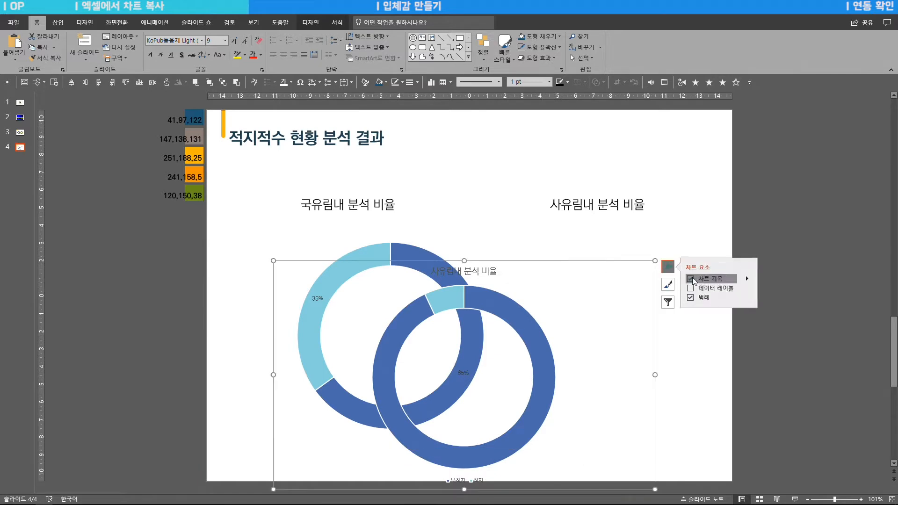
{"action": "left_click", "coordinate": [693, 279]}
{"action": "left_click", "coordinate": [692, 289]}
{"action": "left_click", "coordinate": [692, 299]}
{"action": "left_click", "coordinate": [734, 238]}
Step: Align the two charts to their vertical middle and separate them so they sit side by side
{"action": "left_click", "coordinate": [403, 254], "text": "shift"}
{"action": "left_click", "coordinate": [483, 48]}
{"action": "mouse_move", "coordinate": [500, 181]}
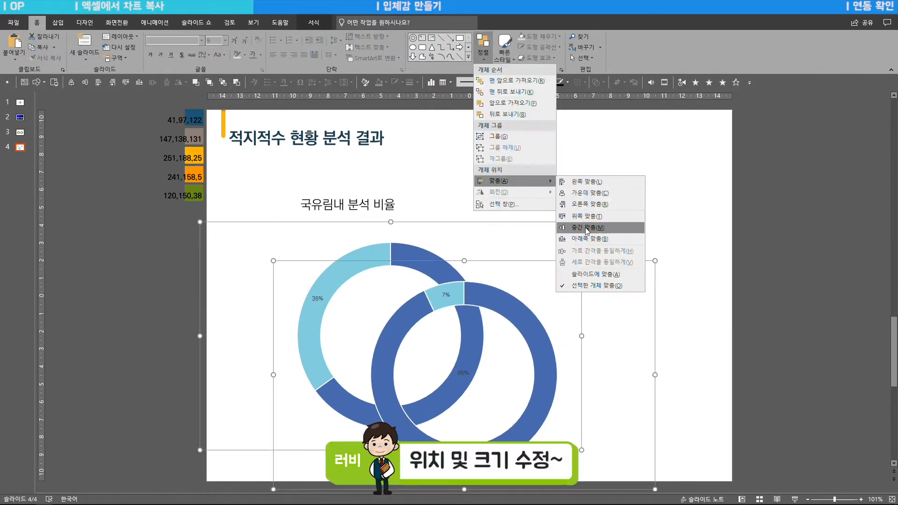
{"action": "left_click", "coordinate": [586, 227]}
{"action": "left_click_drag", "start_coordinate": [546, 357], "coordinate": [667, 357]}
Step: Center-align each chart horizontally with its matching heading text
{"action": "left_click", "coordinate": [347, 206], "text": "shift"}
{"action": "left_click", "coordinate": [483, 48]}
{"action": "left_click", "coordinate": [602, 193]}
{"action": "left_click", "coordinate": [483, 47]}
{"action": "left_click", "coordinate": [590, 193]}
Step: Adjust the spacing of the charts with their headings, group them, and shift them into balanced positions on the slide
{"action": "left_click_drag", "start_coordinate": [360, 188], "coordinate": [417, 198]}
{"action": "left_click", "coordinate": [372, 198], "text": "shift"}
{"action": "key", "text": "ctrl+g"}
{"action": "left_click_drag", "start_coordinate": [492, 211], "coordinate": [470, 210]}
{"action": "left_click", "coordinate": [475, 168]}
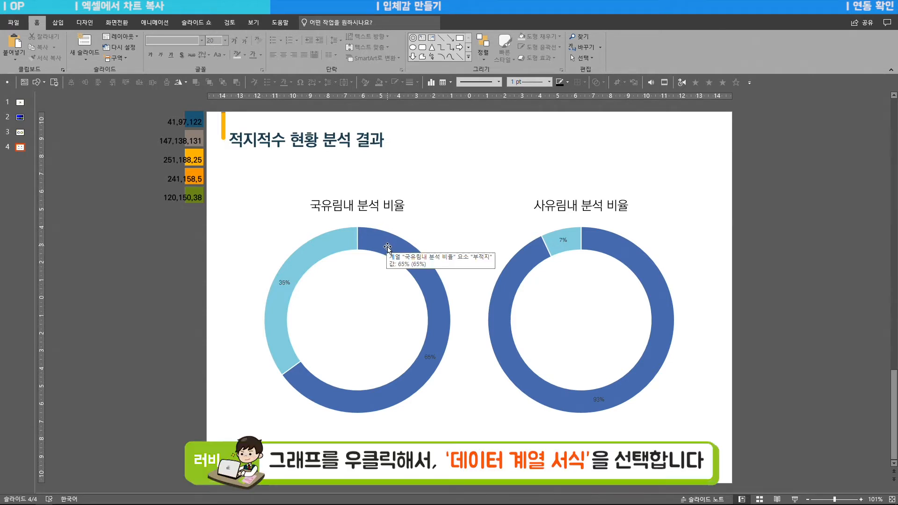
Step: Set the doughnut hole size of the 국유림내 chart's data series to 60%
{"action": "left_click", "coordinate": [392, 248]}
{"action": "right_click", "coordinate": [363, 249]}
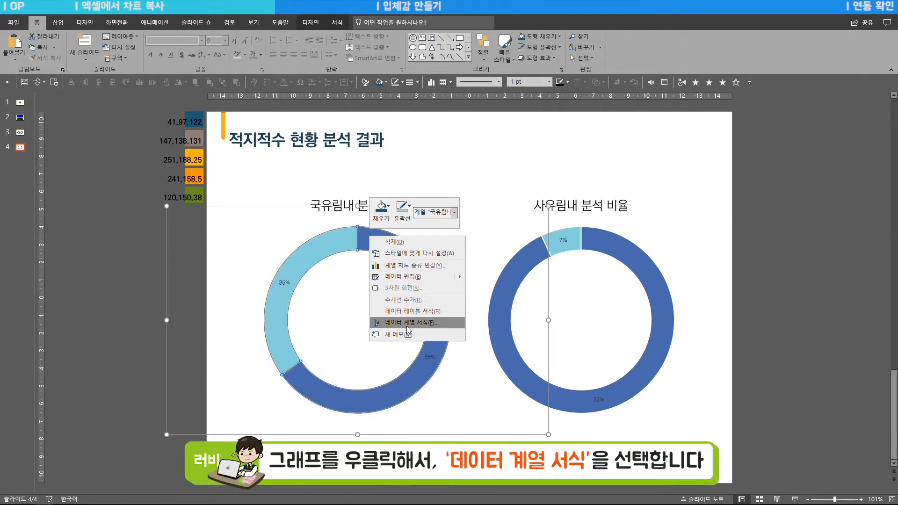
{"action": "left_click", "coordinate": [410, 324]}
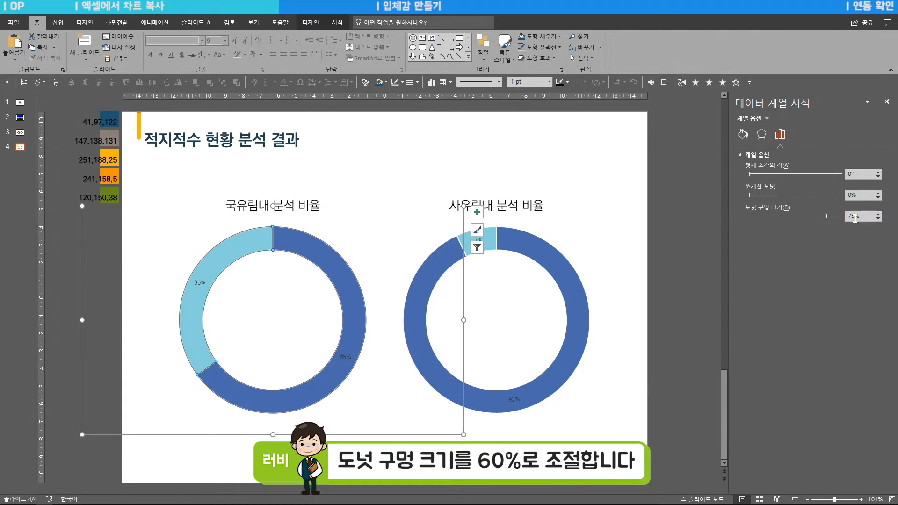
{"action": "double_click", "coordinate": [866, 216]}
{"action": "type", "text": "60"}
{"action": "key", "text": "Return"}
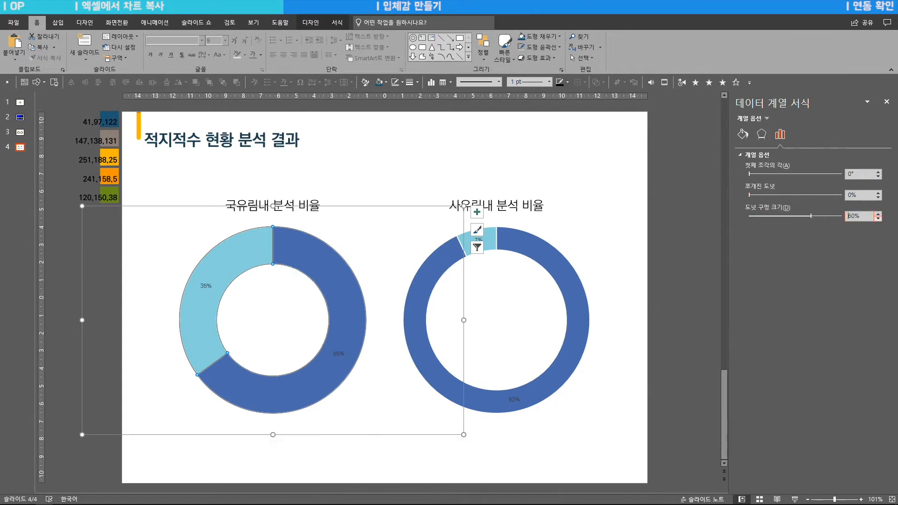
Step: Set the doughnut hole size of the 사유림내 chart's data series to 60%
{"action": "left_click", "coordinate": [536, 247]}
{"action": "double_click", "coordinate": [864, 216]}
{"action": "type", "text": "60"}
{"action": "key", "text": "Return"}
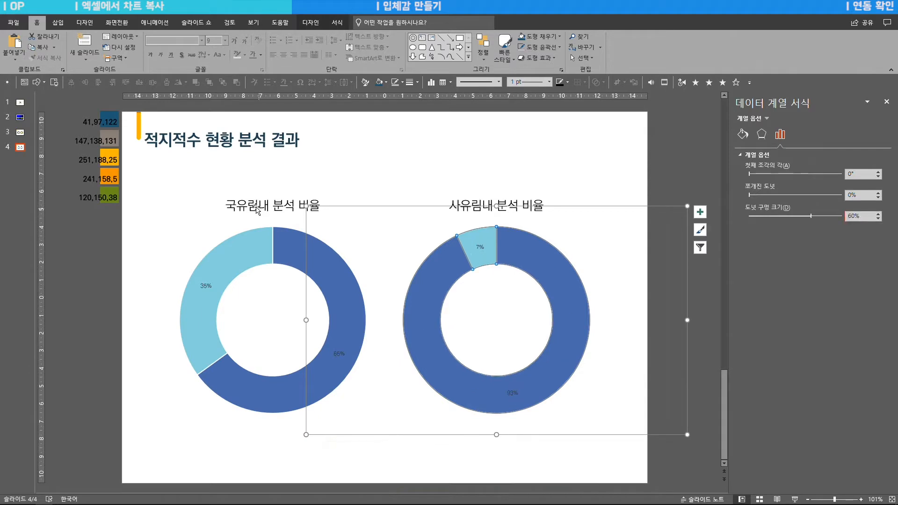
Step: Remove the border line from the data series of both doughnut charts
{"action": "mouse_move", "coordinate": [476, 244]}
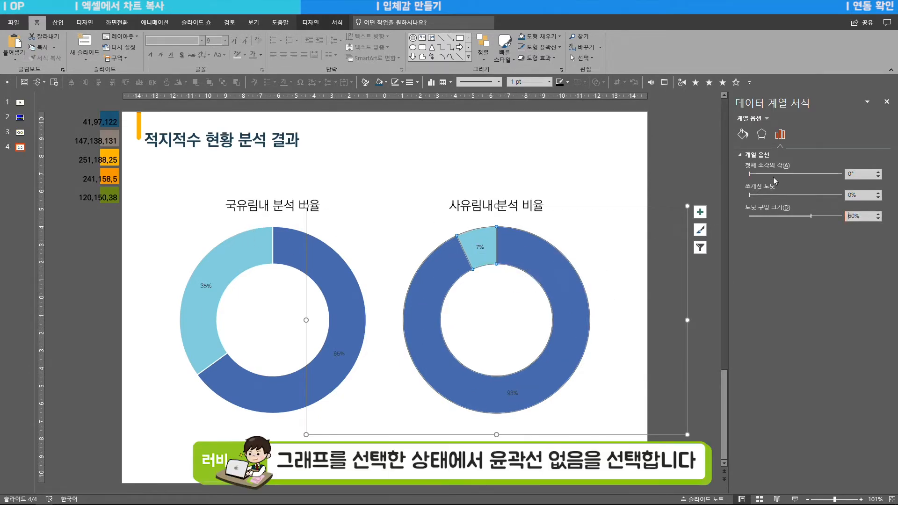
{"action": "left_click", "coordinate": [743, 135]}
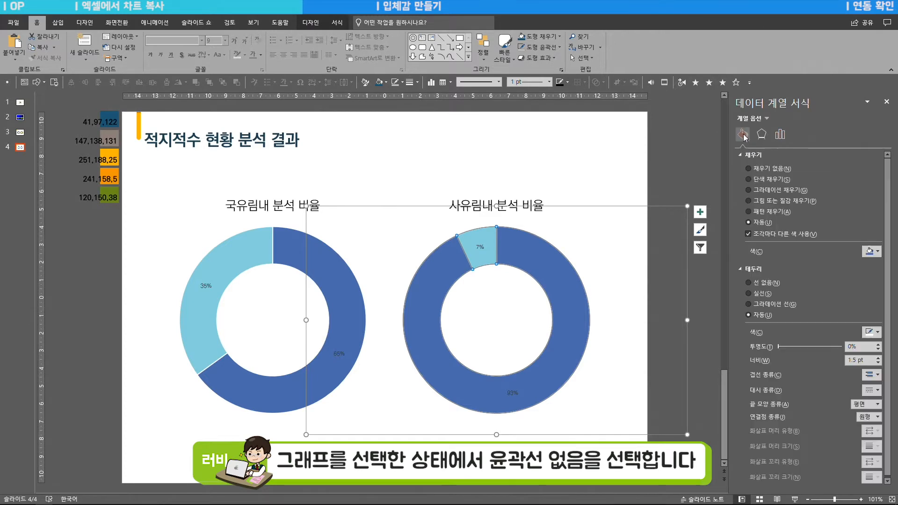
{"action": "left_click", "coordinate": [754, 285]}
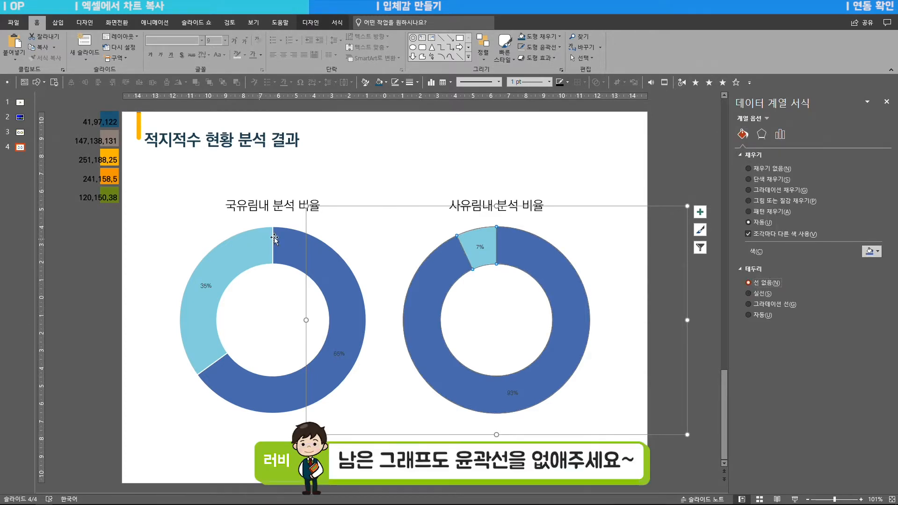
{"action": "left_click", "coordinate": [289, 241]}
{"action": "left_click", "coordinate": [743, 135]}
{"action": "left_click", "coordinate": [766, 283]}
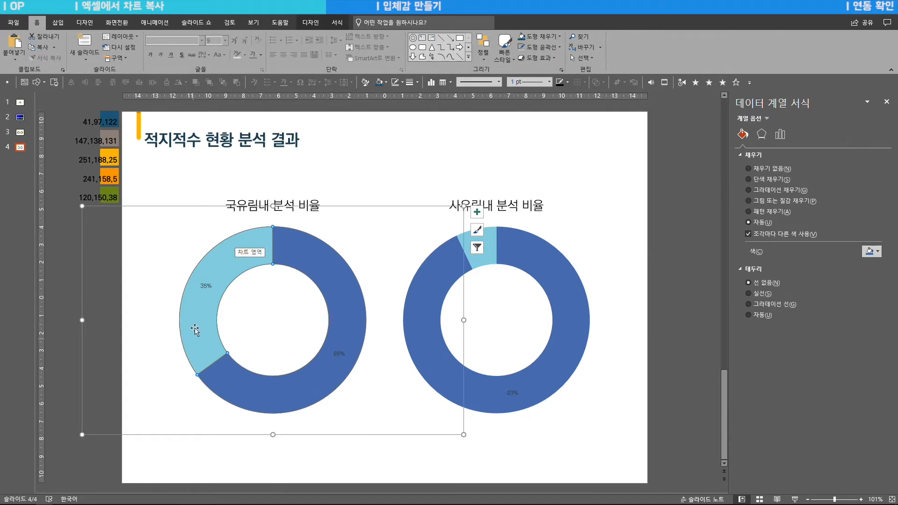
Step: Fill the 부적지 segment of the 국유림내 chart with solid color RGB 120,150,38
{"action": "left_click", "coordinate": [300, 251]}
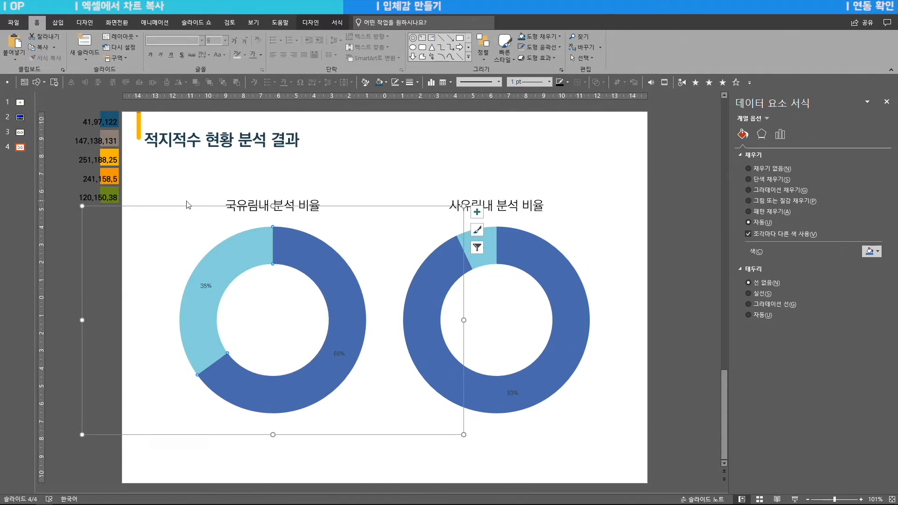
{"action": "left_click", "coordinate": [764, 182]}
{"action": "left_click", "coordinate": [873, 251]}
{"action": "left_click", "coordinate": [839, 353]}
{"action": "type", "text": "120,150,38"}
{"action": "key", "text": "Return"}
Step: Apply the same green fill to the 부적지 segment of the 사유림내 chart
{"action": "left_click", "coordinate": [543, 257]}
{"action": "left_click", "coordinate": [543, 256]}
{"action": "left_click", "coordinate": [872, 252]}
{"action": "left_click", "coordinate": [819, 340]}
Step: Fill the 적지 segment of the 국유림내 chart with solid color RGB 41,97,122
{"action": "left_click", "coordinate": [244, 252]}
{"action": "left_click", "coordinate": [245, 252]}
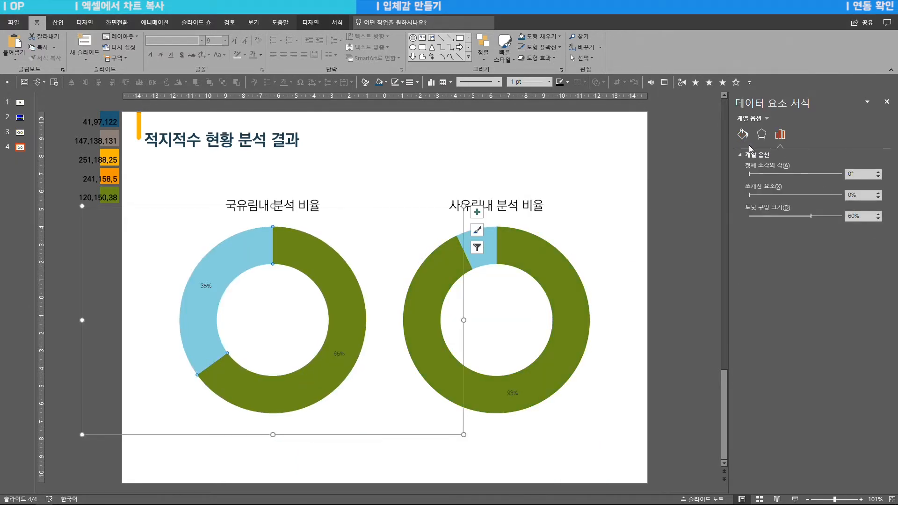
{"action": "left_click", "coordinate": [742, 134]}
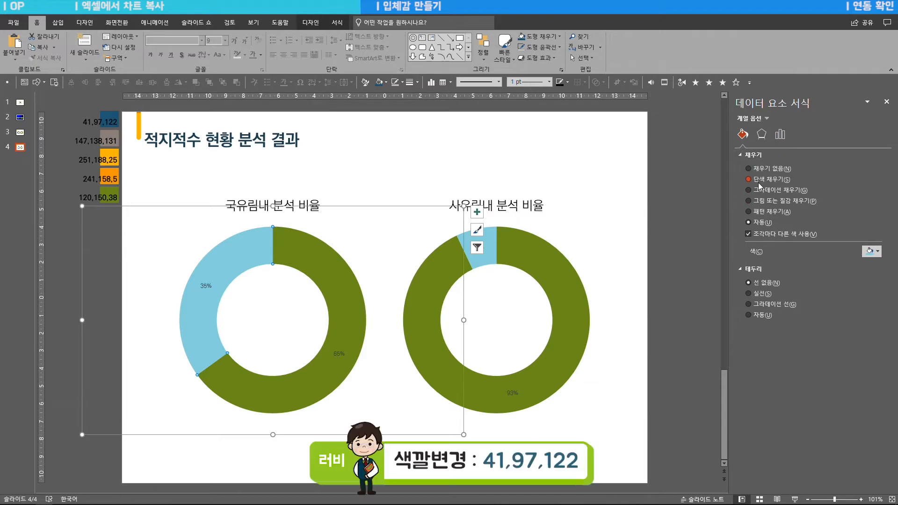
{"action": "left_click", "coordinate": [762, 181]}
{"action": "left_click", "coordinate": [872, 251]}
{"action": "left_click", "coordinate": [843, 351]}
{"action": "double_click", "coordinate": [417, 272]}
{"action": "type", "text": "41\t97\t122"}
{"action": "key", "text": "Return"}
Step: Apply the same dark blue solid fill to the 적지 segment of the 사유림내 chart
{"action": "left_click", "coordinate": [488, 260]}
{"action": "left_click", "coordinate": [488, 259]}
{"action": "left_click", "coordinate": [743, 135]}
{"action": "left_click", "coordinate": [768, 182]}
Step: Set the data labels of both charts to font size 17 in white
{"action": "left_click", "coordinate": [209, 286]}
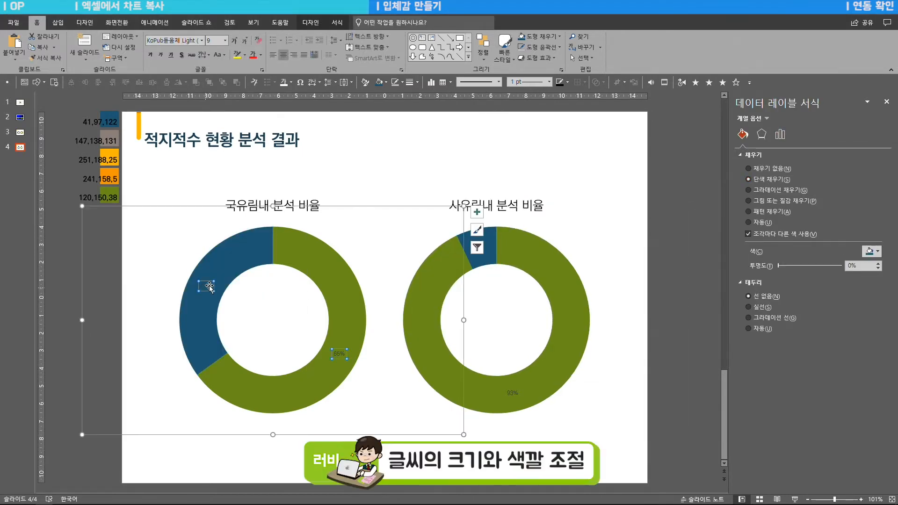
{"action": "left_click", "coordinate": [216, 41]}
{"action": "type", "text": "17"}
{"action": "key", "text": "Return"}
{"action": "left_click", "coordinate": [290, 82]}
{"action": "left_click", "coordinate": [300, 81]}
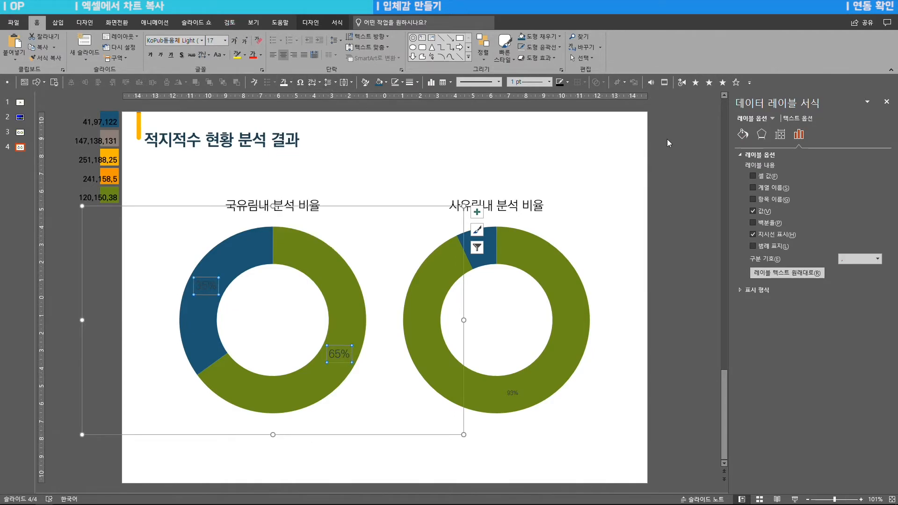
{"action": "left_click", "coordinate": [262, 55]}
{"action": "left_click", "coordinate": [256, 75]}
{"action": "left_click", "coordinate": [545, 303]}
{"action": "left_click", "coordinate": [512, 391]}
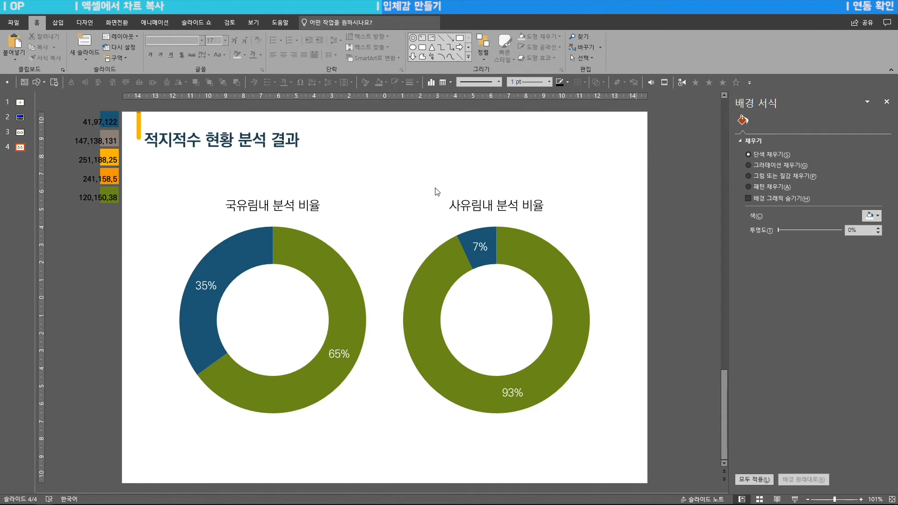
Step: Insert a hollow circle shape about 8 cm in diameter, drawn outward from the center of the 국유림내 chart
{"action": "left_click", "coordinate": [57, 23]}
{"action": "left_click", "coordinate": [160, 46]}
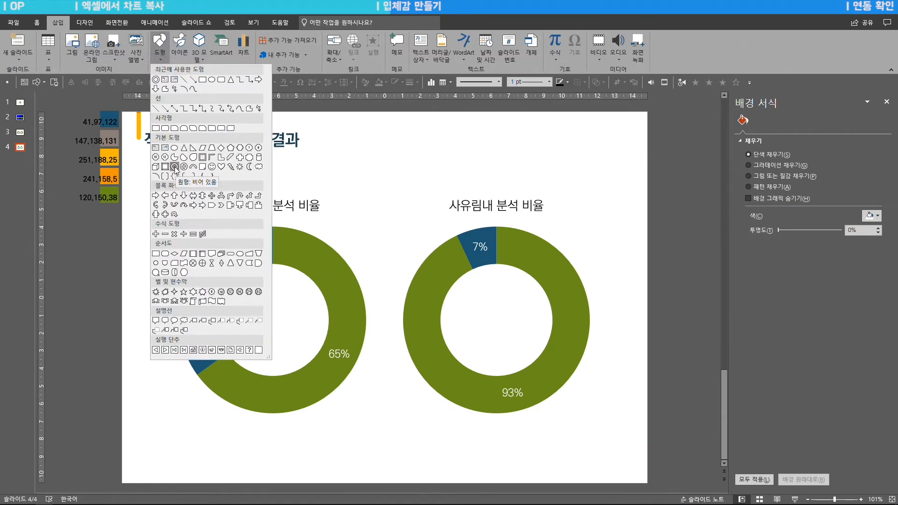
{"action": "left_click", "coordinate": [175, 167]}
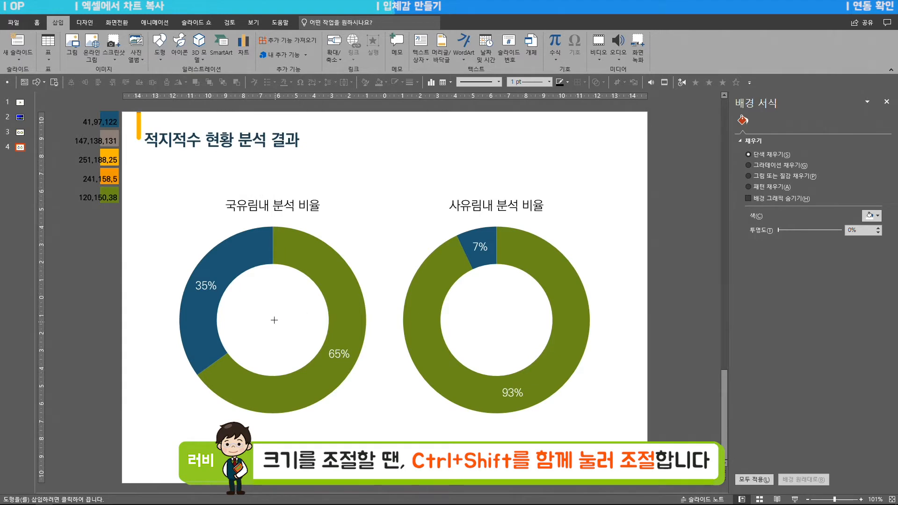
{"action": "mouse_move", "coordinate": [271, 319]}
{"action": "left_mouse_down"}
{"action": "mouse_move", "coordinate": [212, 283]}
{"action": "mouse_move", "coordinate": [192, 238]}
{"action": "left_mouse_up"}
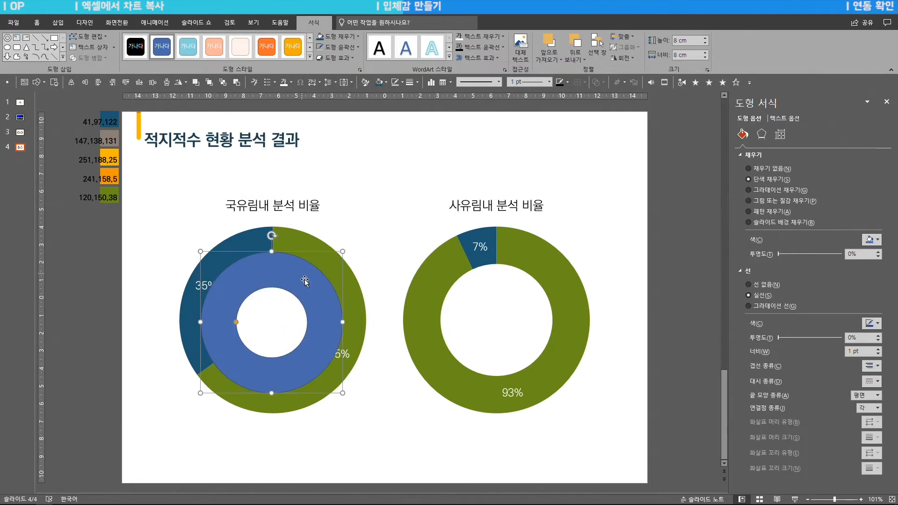
Step: Delete the hollow circle and insert a new one about 8.4 cm in diameter over the 국유림내 chart, with no chart selected
{"action": "key", "text": "Delete"}
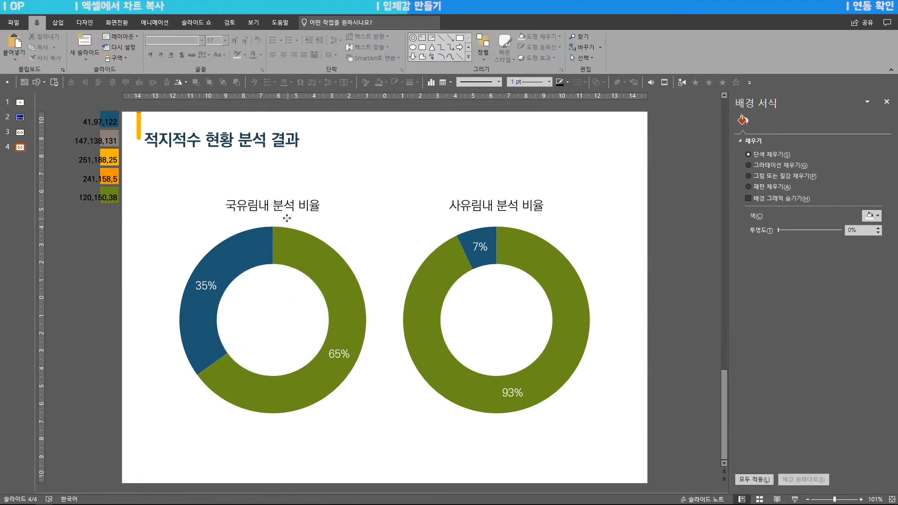
{"action": "left_click", "coordinate": [286, 218]}
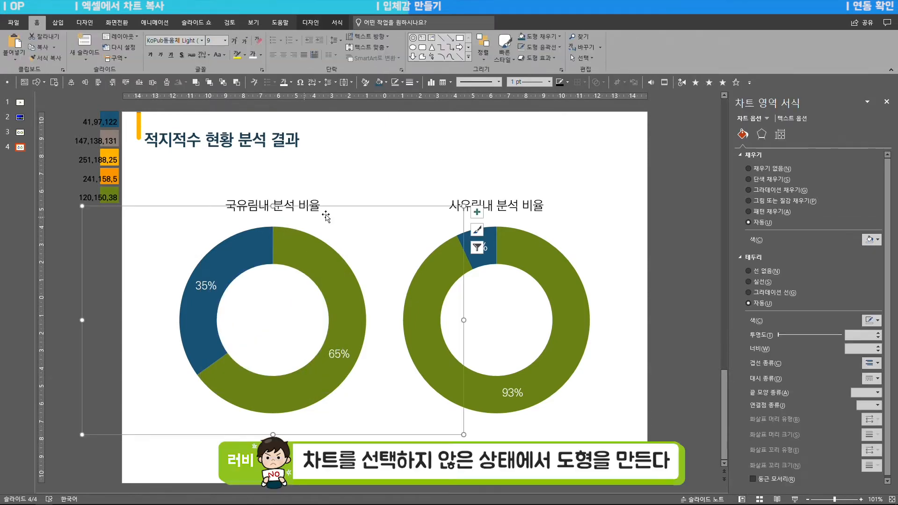
{"action": "left_click", "coordinate": [352, 190]}
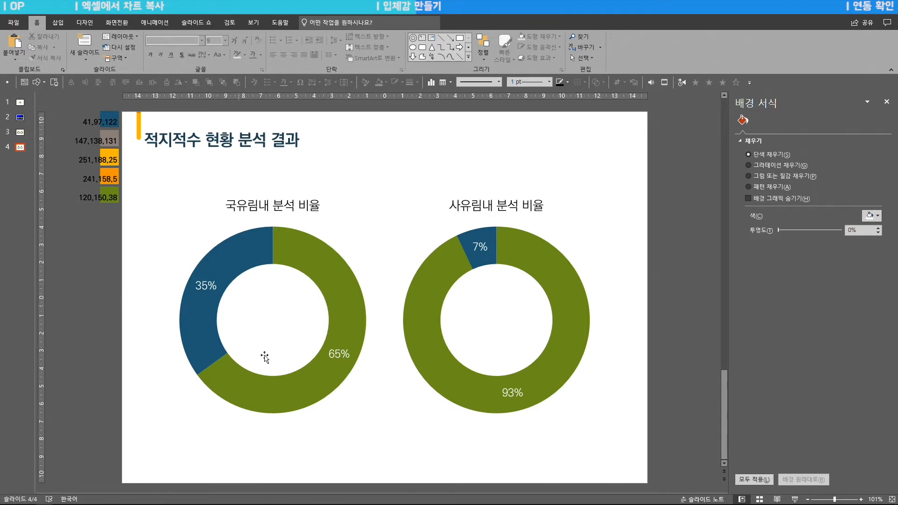
{"action": "left_click", "coordinate": [58, 23]}
{"action": "left_click", "coordinate": [166, 48]}
{"action": "left_click", "coordinate": [158, 78]}
{"action": "left_click_drag", "start_coordinate": [268, 318], "coordinate": [194, 244]}
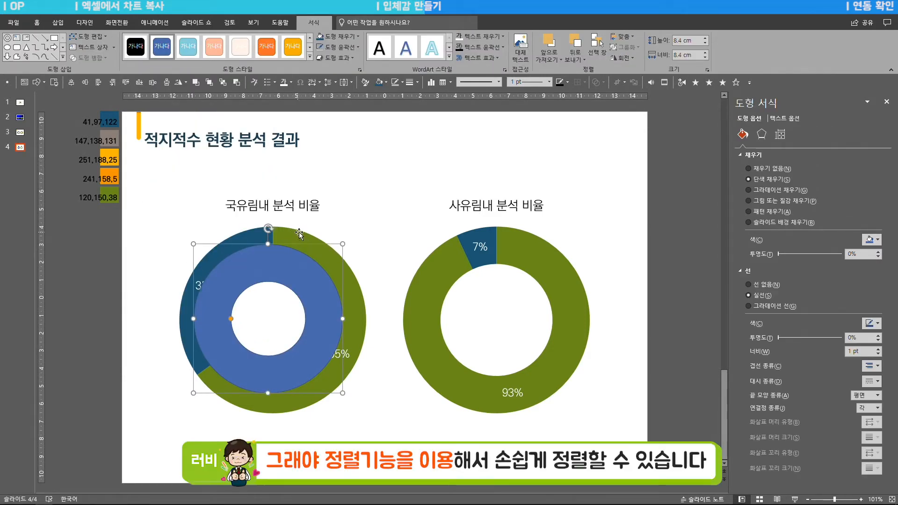
Step: Align the hollow circle with the 국유림내 chart by horizontal center (가운데 맞춤) and vertical middle (중간 맞춤)
{"action": "left_click", "coordinate": [299, 234], "text": "shift"}
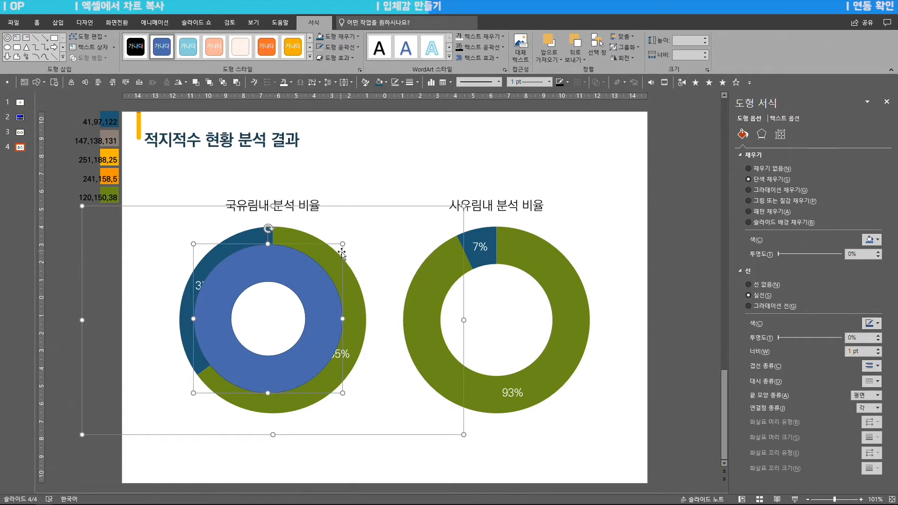
{"action": "left_click", "coordinate": [288, 271]}
{"action": "left_click", "coordinate": [294, 236], "text": "shift"}
{"action": "left_click", "coordinate": [37, 22]}
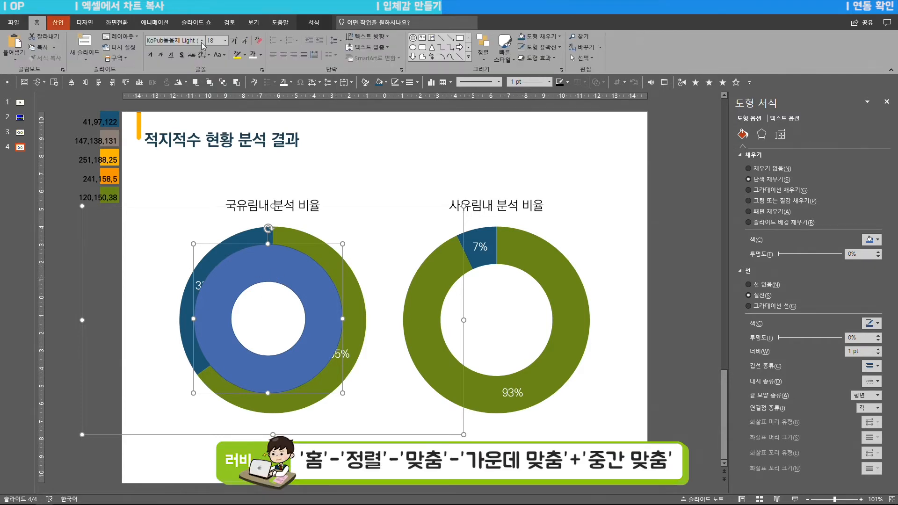
{"action": "left_click", "coordinate": [483, 47]}
{"action": "mouse_move", "coordinate": [515, 163]}
{"action": "left_click", "coordinate": [585, 196]}
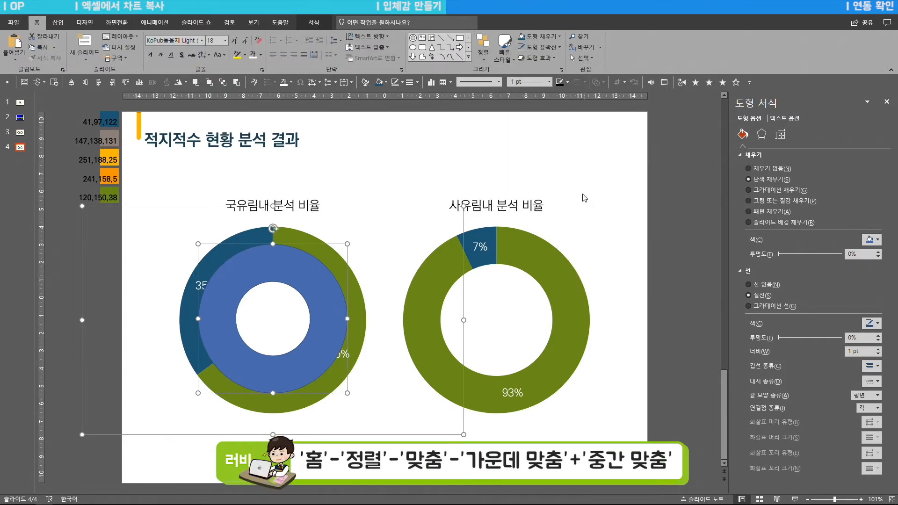
{"action": "left_click", "coordinate": [483, 47]}
{"action": "mouse_move", "coordinate": [518, 183]}
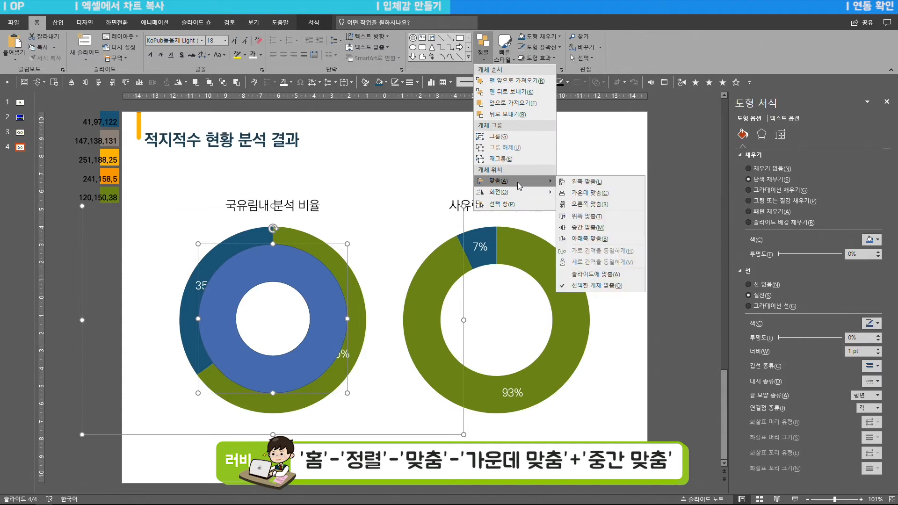
{"action": "left_click", "coordinate": [591, 228]}
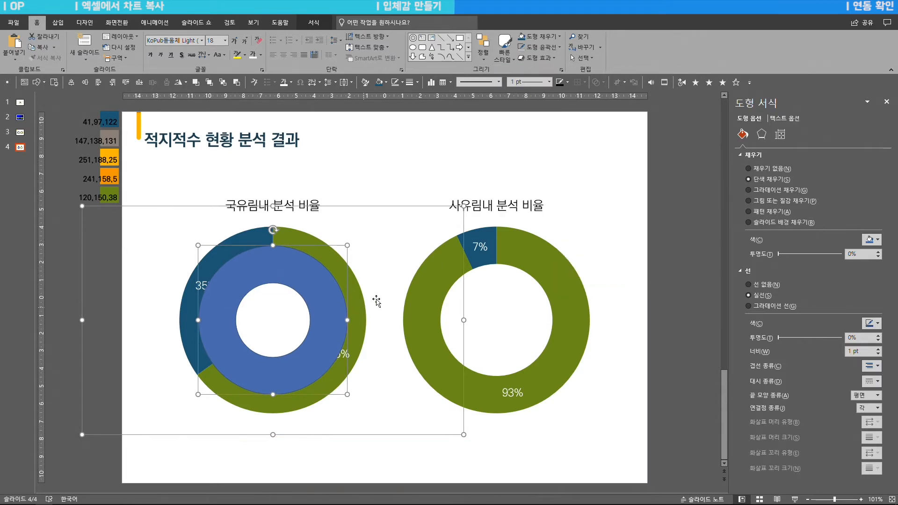
{"action": "key", "text": "Escape"}
Step: Remove the hollow circle's outline and give it a linear gradient fill at a 90° angle
{"action": "left_click", "coordinate": [296, 272]}
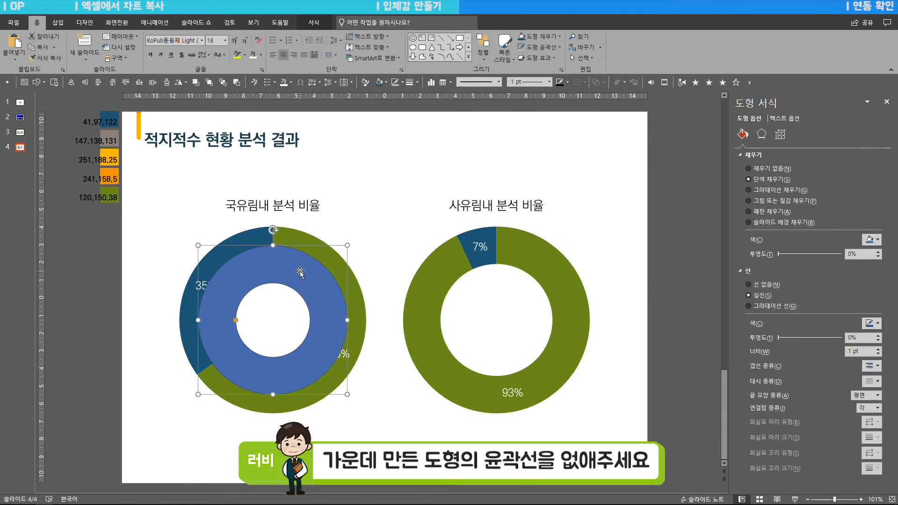
{"action": "left_click", "coordinate": [759, 287]}
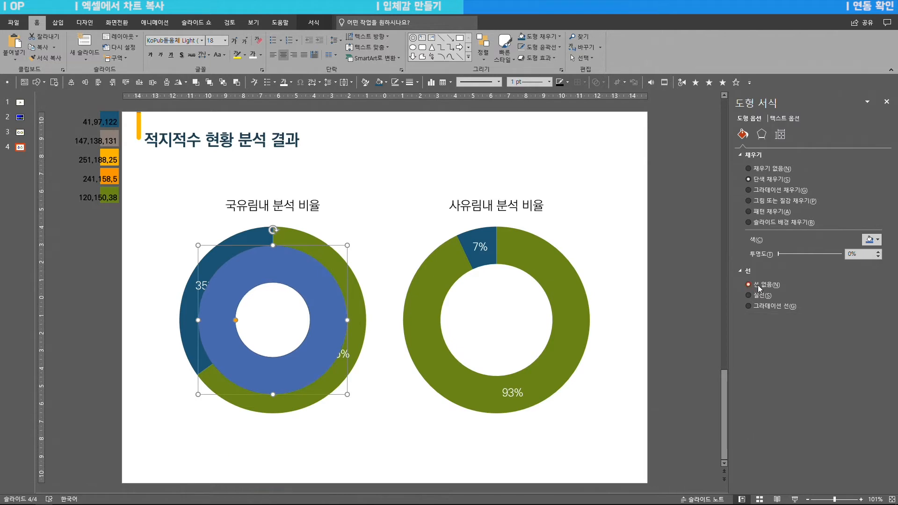
{"action": "left_click", "coordinate": [767, 192]}
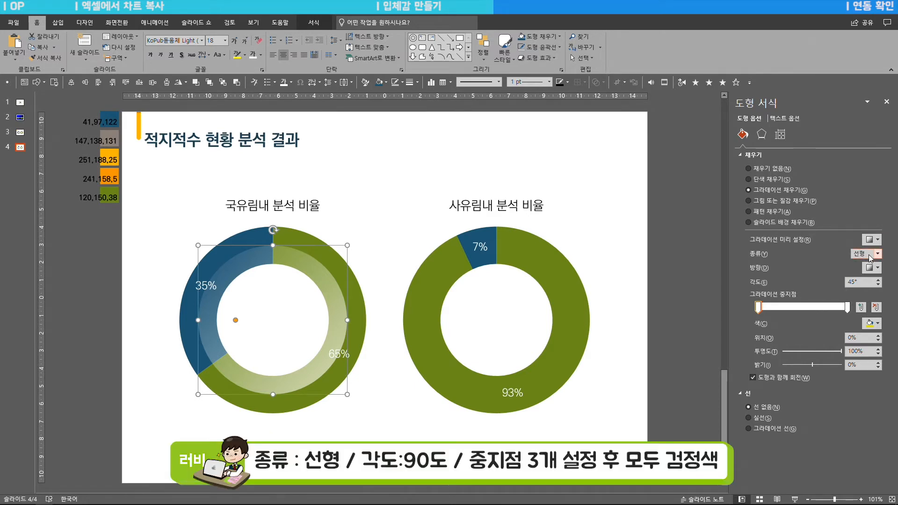
{"action": "double_click", "coordinate": [856, 283]}
{"action": "type", "text": "90"}
{"action": "key", "text": "Return"}
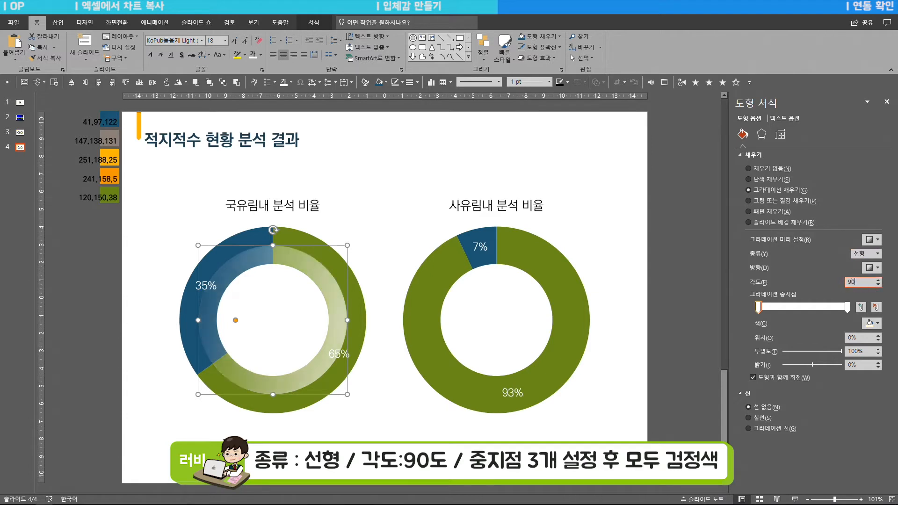
Step: Color both end stops of the ring's gradient black and add a third black stop at position 50%
{"action": "left_click", "coordinate": [872, 323]}
{"action": "left_click", "coordinate": [831, 346]}
{"action": "left_click", "coordinate": [848, 307]}
{"action": "left_click", "coordinate": [871, 323]}
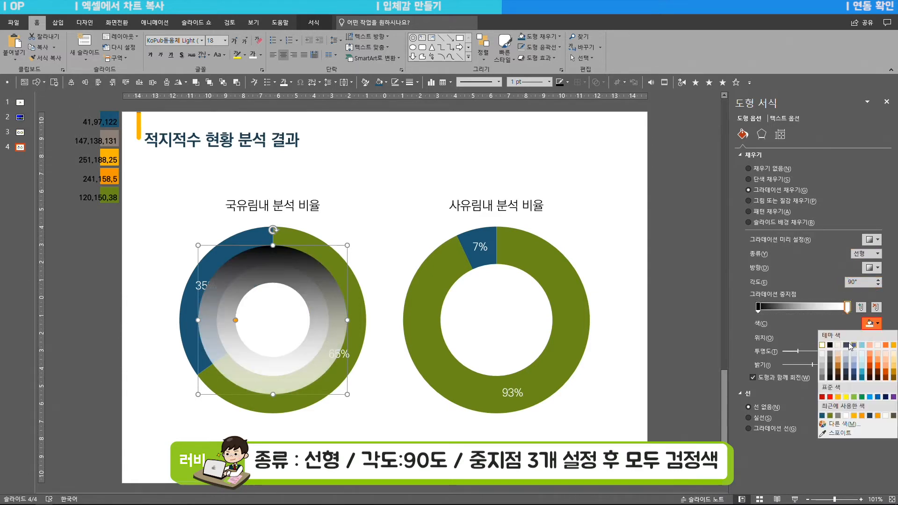
{"action": "left_click", "coordinate": [830, 345]}
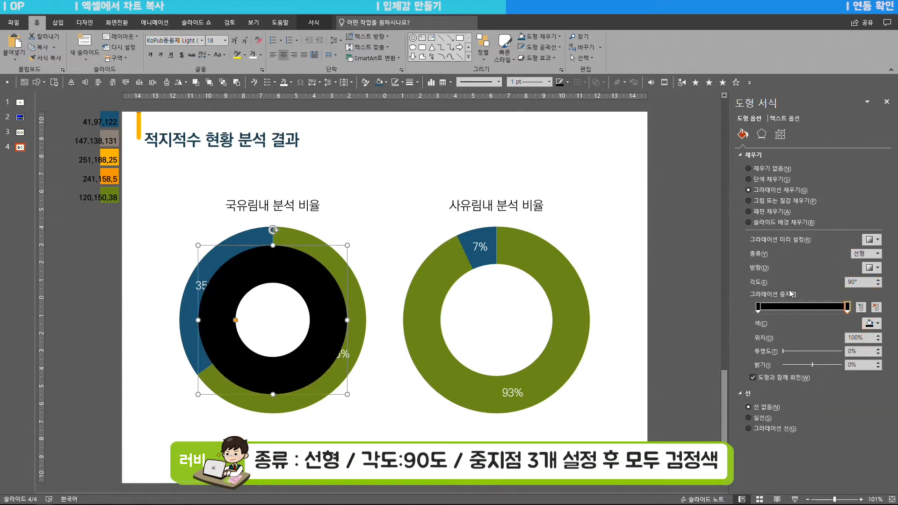
{"action": "left_click", "coordinate": [804, 307]}
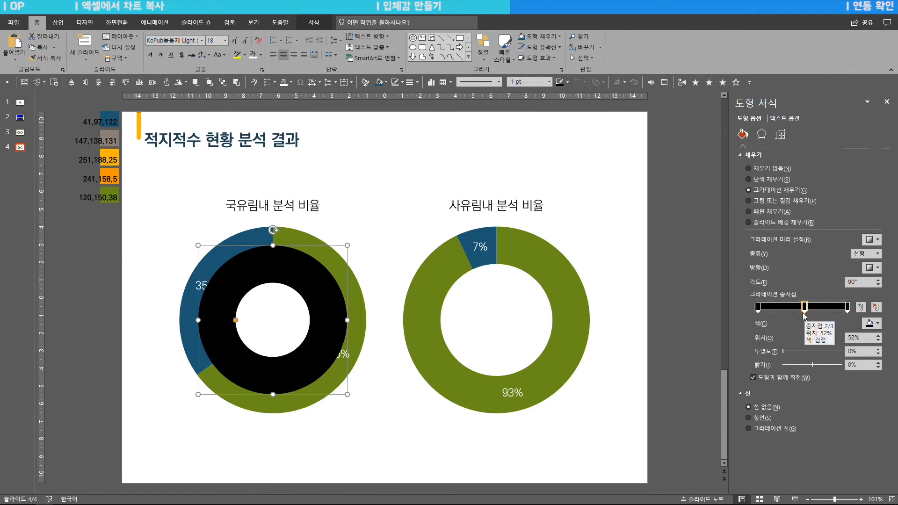
{"action": "double_click", "coordinate": [854, 338]}
Step: Set the transparency of the ring's gradient stops to 80% at both ends and 50% in the middle
{"action": "left_click", "coordinate": [758, 307]}
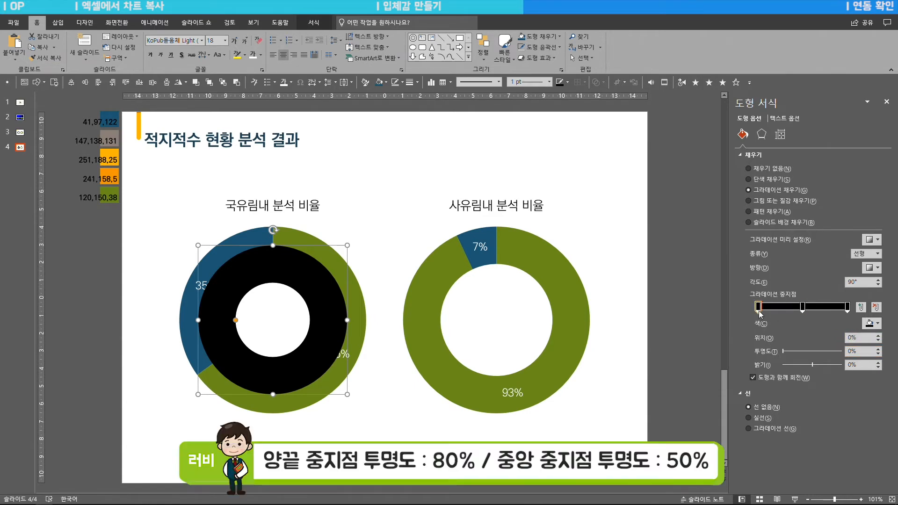
{"action": "double_click", "coordinate": [859, 354]}
{"action": "type", "text": "80"}
{"action": "key", "text": "Return"}
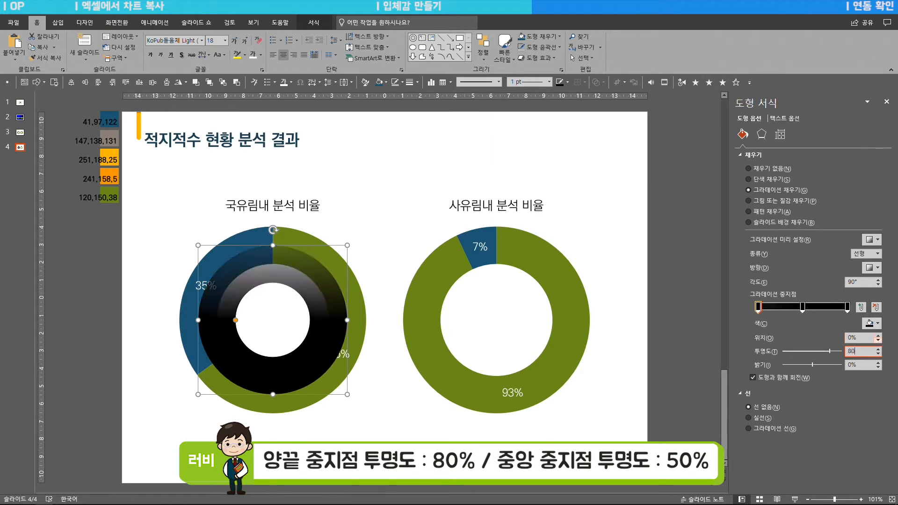
{"action": "left_click", "coordinate": [848, 306]}
{"action": "left_click", "coordinate": [803, 307]}
{"action": "double_click", "coordinate": [859, 352]}
{"action": "type", "text": "50"}
{"action": "key", "text": "Return"}
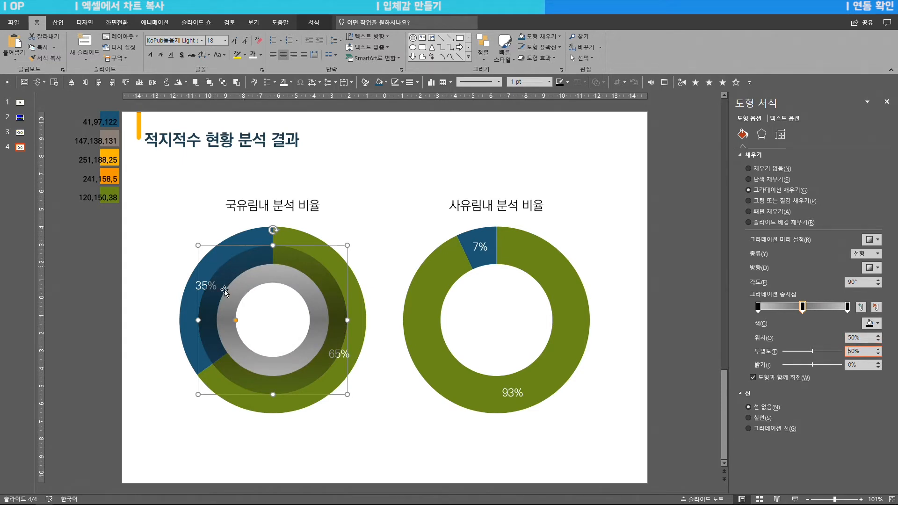
Step: Shrink the ring about its center to about 7.37 cm and thin its band to meet the doughnut chart's inner edge
{"action": "left_click_drag", "start_coordinate": [198, 245], "coordinate": [205, 252]}
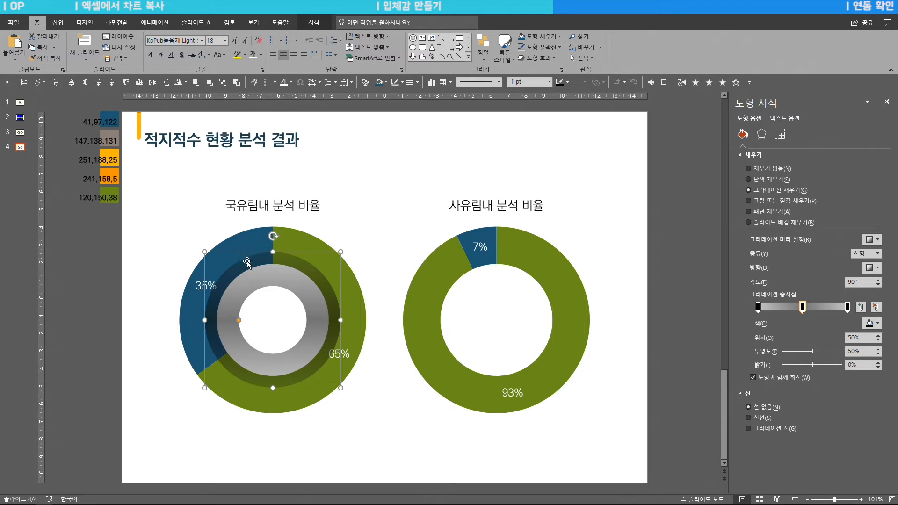
{"action": "left_click_drag", "start_coordinate": [204, 252], "coordinate": [207, 254]}
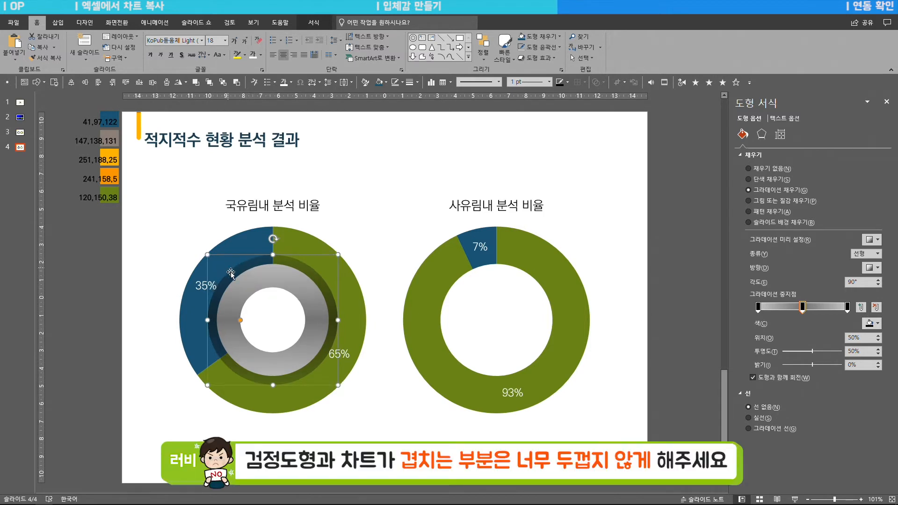
{"action": "left_click_drag", "start_coordinate": [241, 322], "coordinate": [218, 322]}
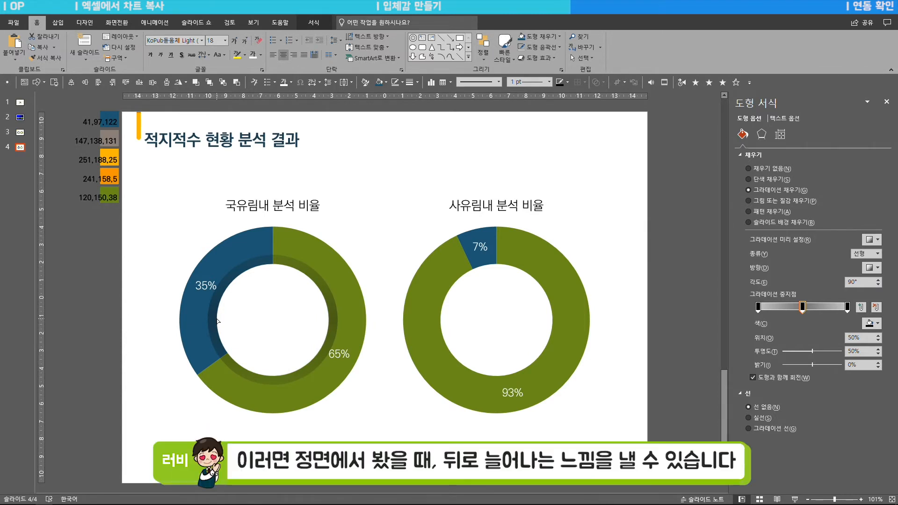
Step: Duplicate the shadow ring straight upward and change the copy's shape to an oval (타원)
{"action": "left_click", "coordinate": [325, 290]}
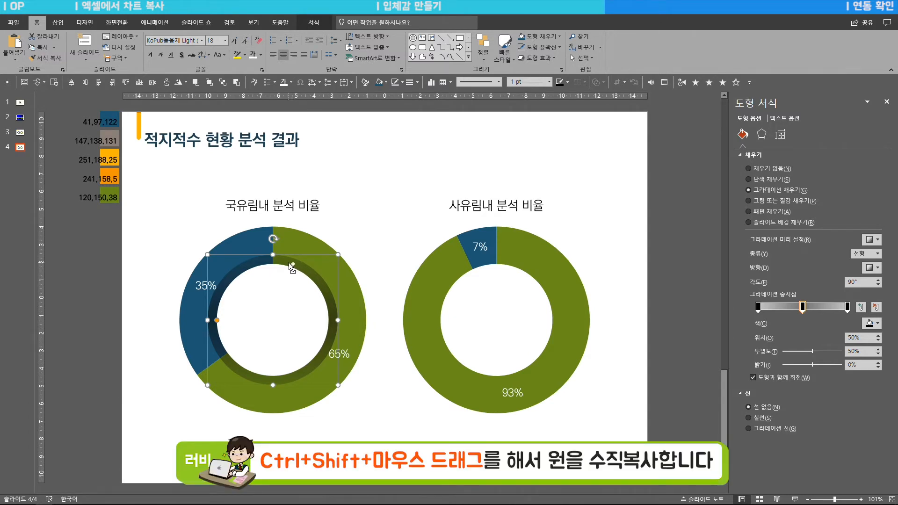
{"action": "left_click_drag", "start_coordinate": [288, 263], "coordinate": [300, 170]}
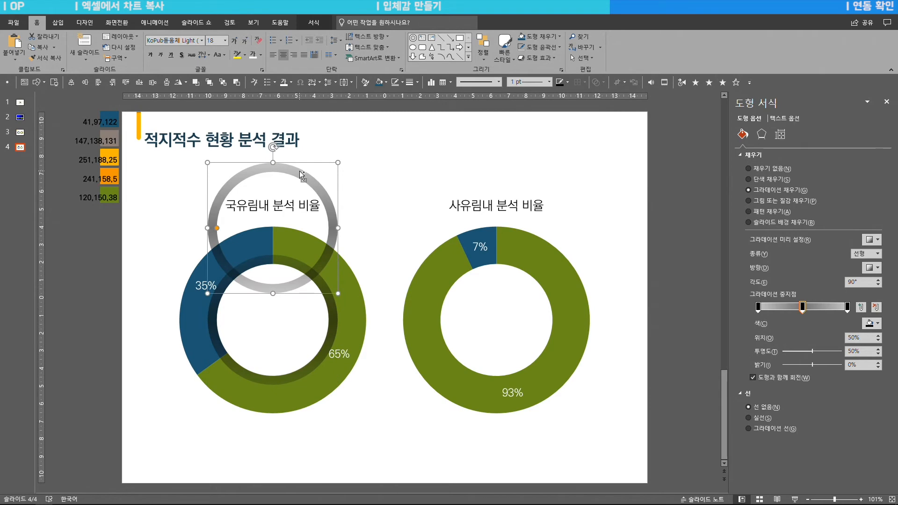
{"action": "left_click", "coordinate": [314, 22]}
{"action": "left_click", "coordinate": [88, 36]}
{"action": "mouse_move", "coordinate": [96, 50]}
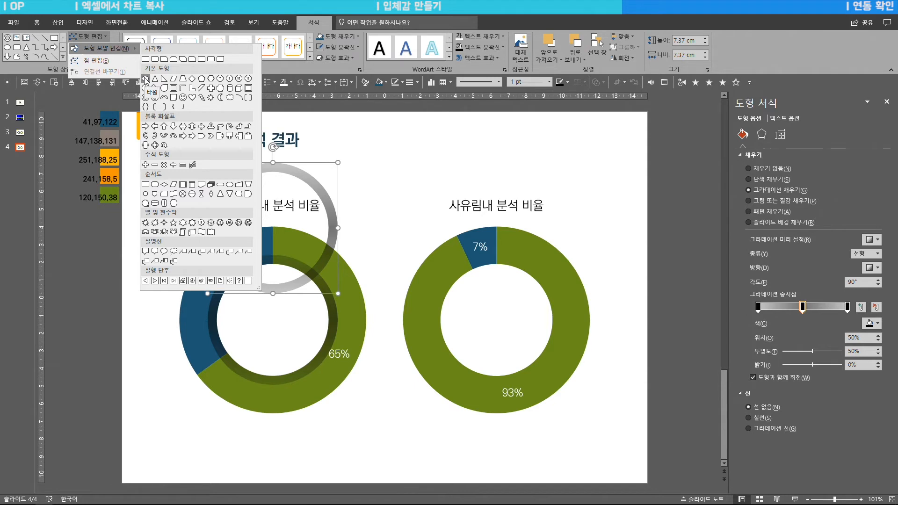
{"action": "left_click", "coordinate": [146, 79]}
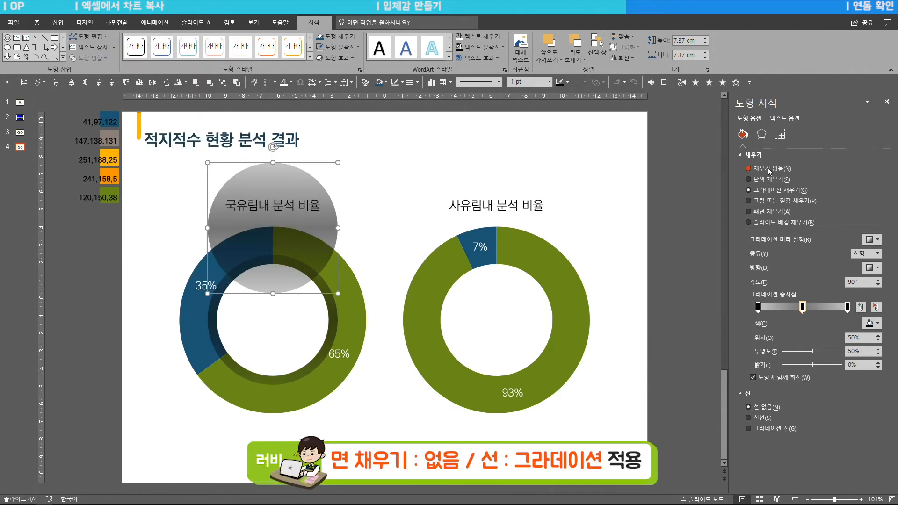
Step: Set the copied circle to no fill and give it a linear gradient line at a 45° angle
{"action": "left_click", "coordinate": [767, 169]}
{"action": "left_click", "coordinate": [768, 274]}
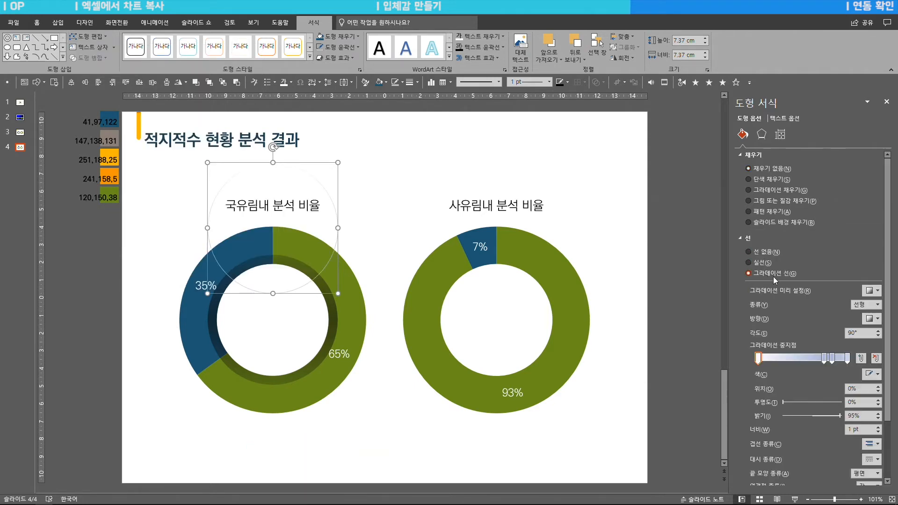
{"action": "double_click", "coordinate": [856, 333]}
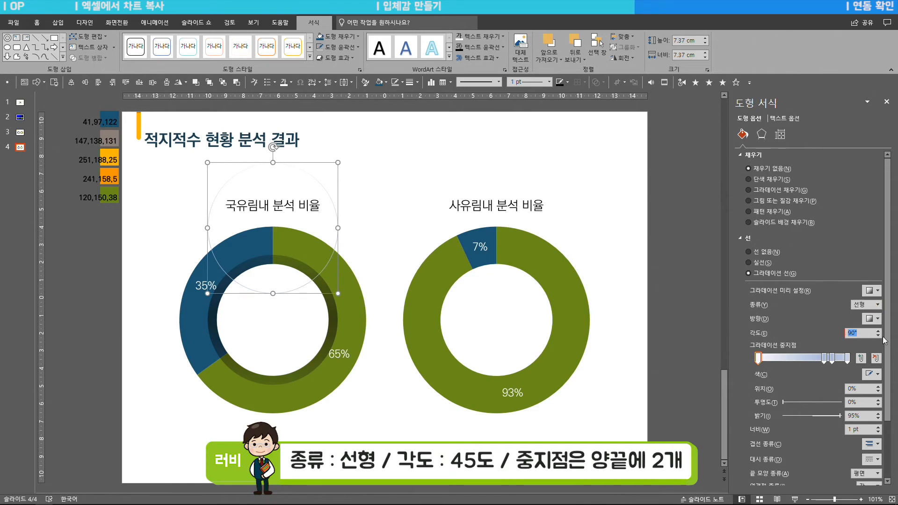
{"action": "type", "text": "45"}
{"action": "key", "text": "Return"}
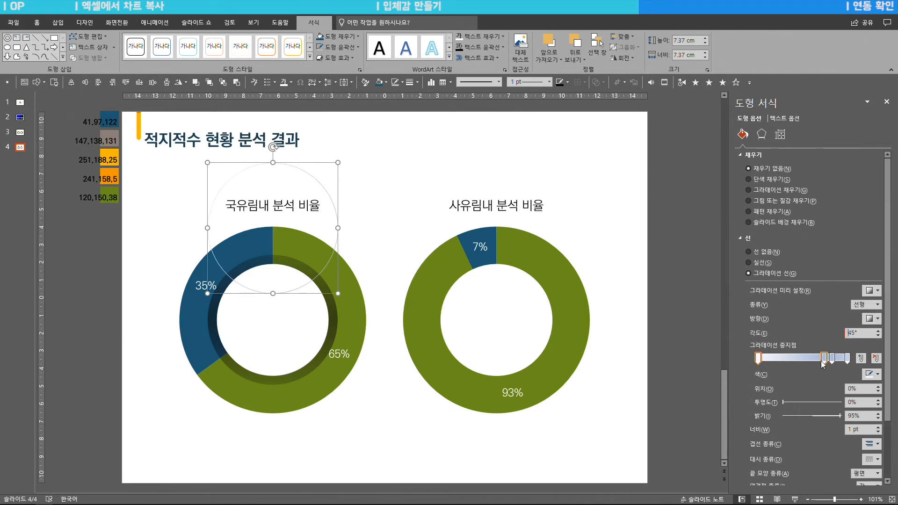
Step: Reduce the circle's line gradient to two white end stops, with the first stop at 100% transparency
{"action": "left_click_drag", "start_coordinate": [824, 361], "coordinate": [835, 381]}
{"action": "left_click", "coordinate": [848, 360]}
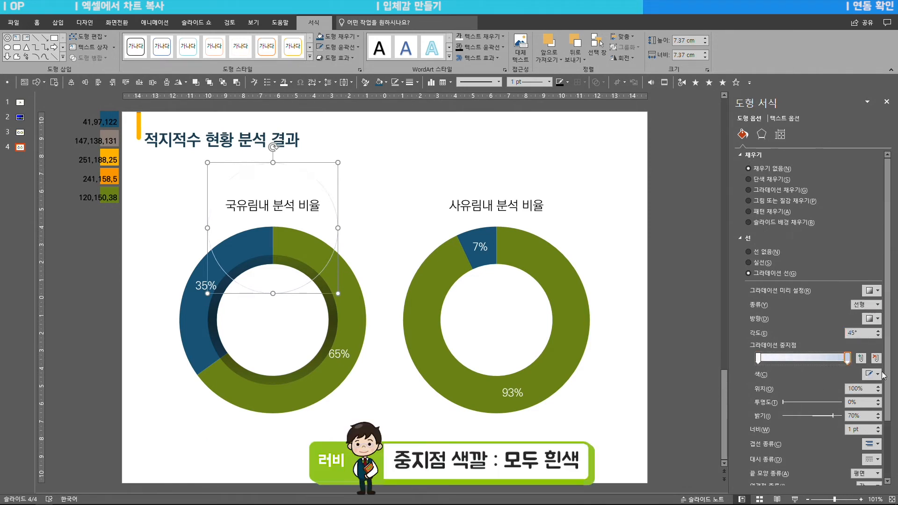
{"action": "left_click", "coordinate": [870, 374]}
{"action": "left_click", "coordinate": [821, 395]}
{"action": "left_click", "coordinate": [874, 376]}
{"action": "left_click", "coordinate": [821, 394]}
{"action": "left_click", "coordinate": [759, 358]}
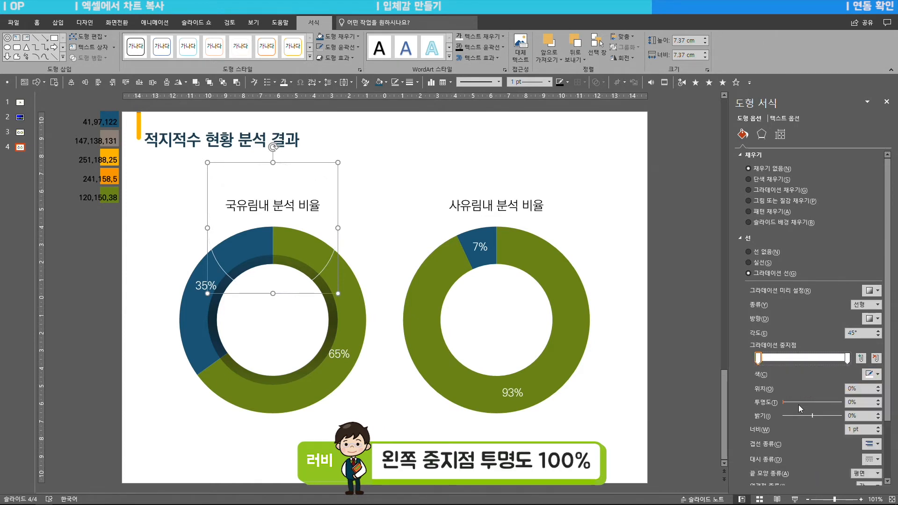
{"action": "left_click_drag", "start_coordinate": [805, 408], "coordinate": [833, 409]}
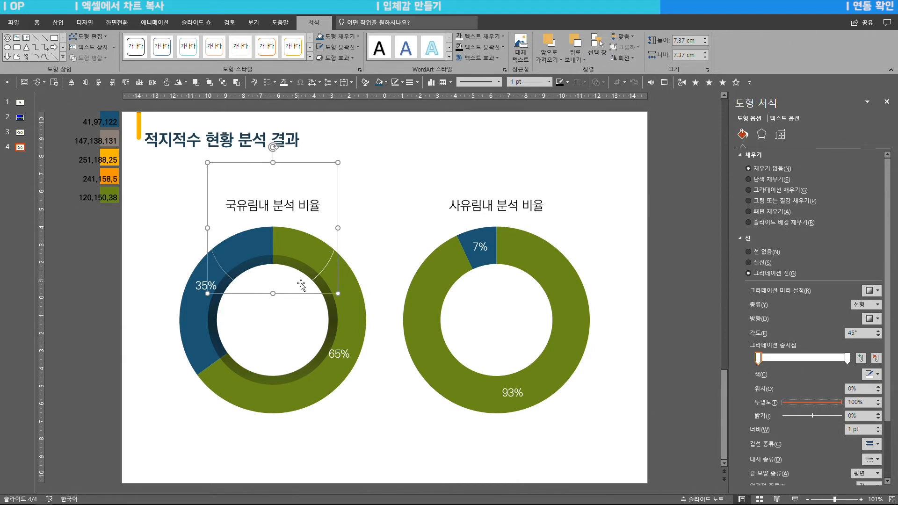
Step: Overlay the white-outlined circle on the shadow ring by aligning both shapes at their bottom edges (아래쪽 맞춤)
{"action": "left_click", "coordinate": [305, 371], "text": "shift"}
{"action": "left_click", "coordinate": [36, 23]}
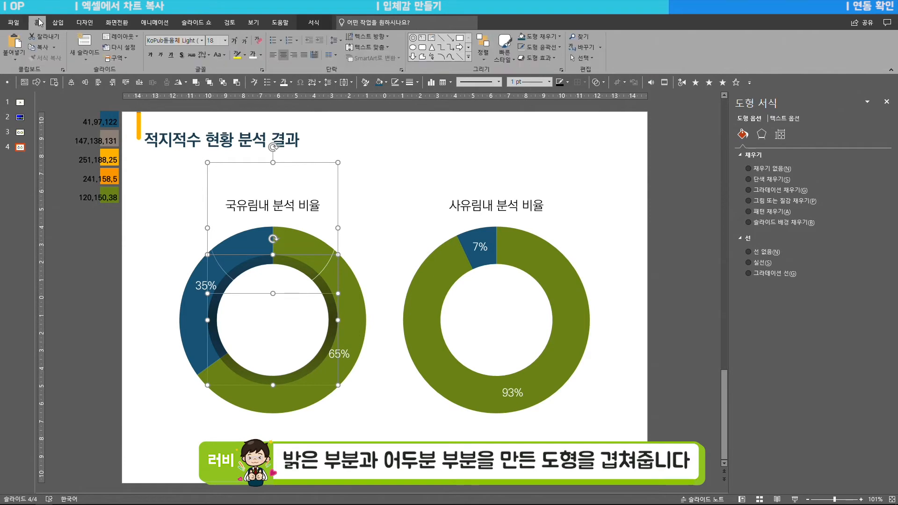
{"action": "left_click", "coordinate": [488, 59]}
{"action": "mouse_move", "coordinate": [511, 183]}
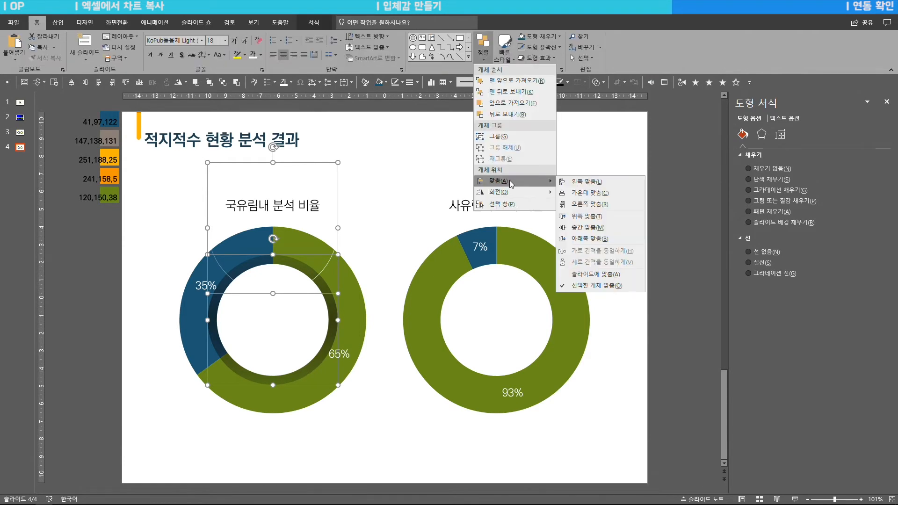
{"action": "left_click", "coordinate": [610, 239]}
{"action": "left_click", "coordinate": [612, 241]}
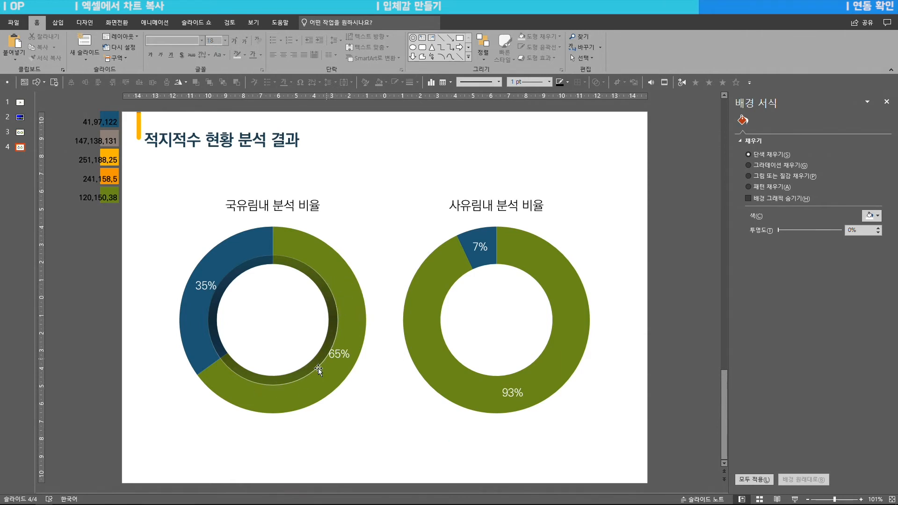
Step: Set the transparency of the white highlight circle's last line gradient stop to about 30%
{"action": "left_click", "coordinate": [336, 336]}
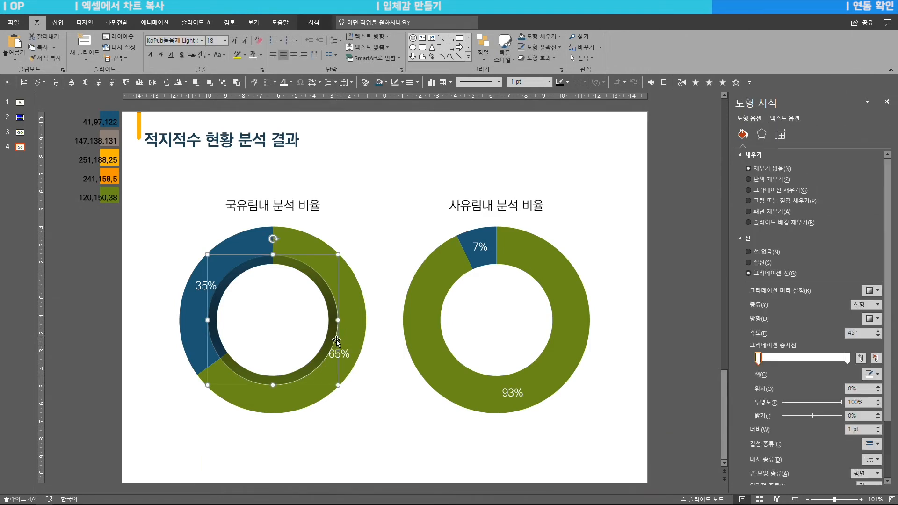
{"action": "left_click", "coordinate": [847, 359]}
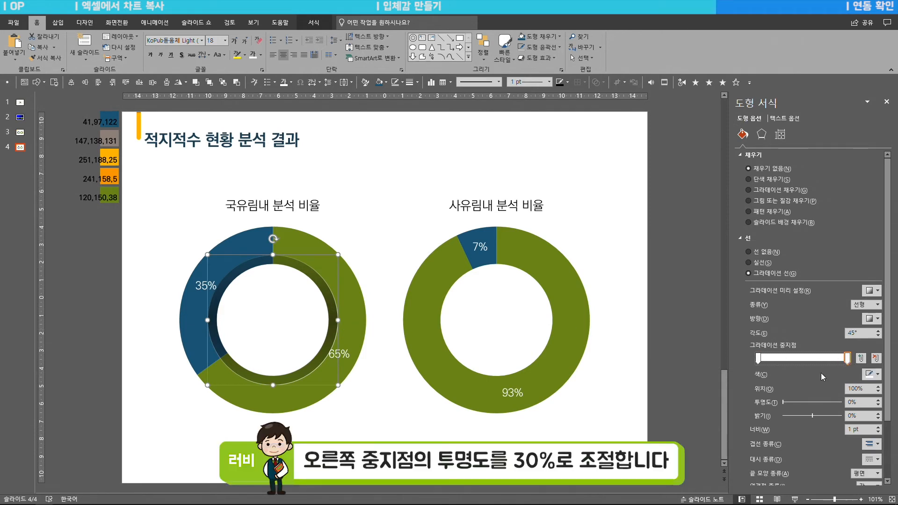
{"action": "left_click_drag", "start_coordinate": [790, 403], "coordinate": [799, 403]}
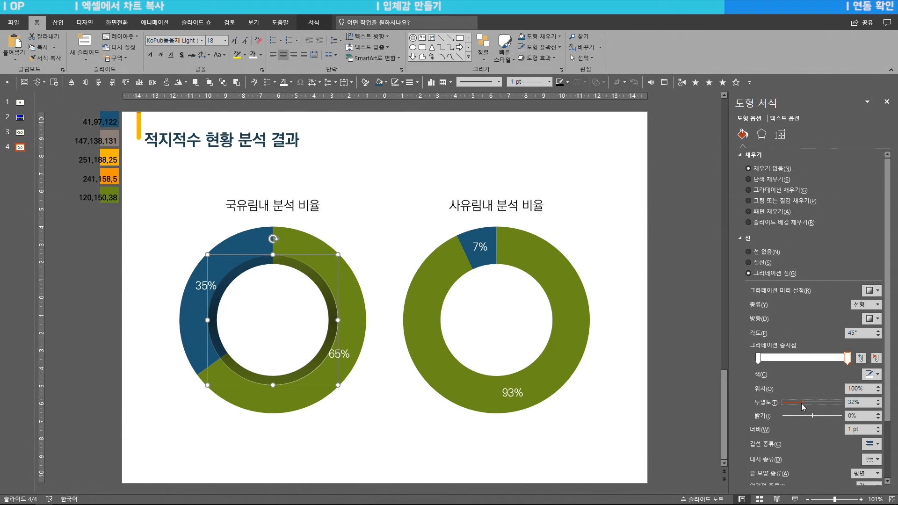
{"action": "left_click", "coordinate": [204, 403]}
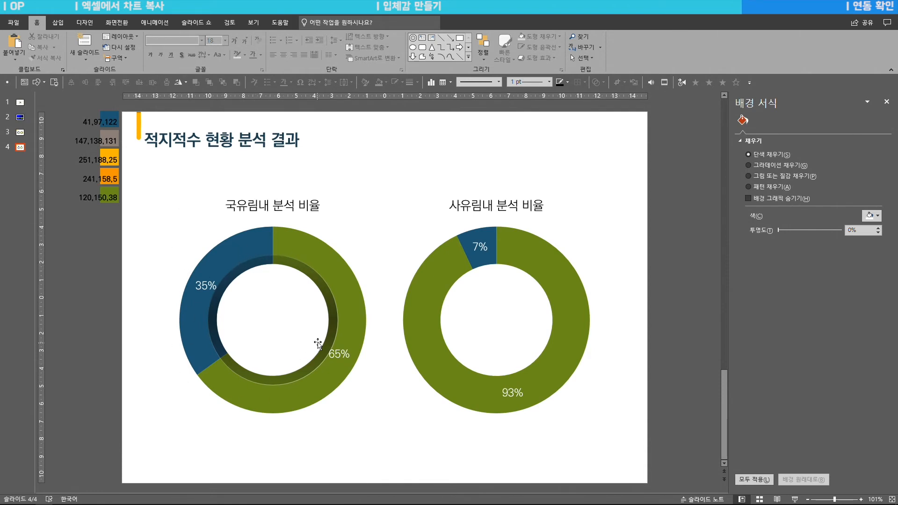
Step: Draw a flat oval (타원) about 5.61 cm wide and 0.53 cm high beneath the 국유림내 doughnut chart as a floor shadow
{"action": "left_click", "coordinate": [58, 22]}
{"action": "left_click", "coordinate": [161, 47]}
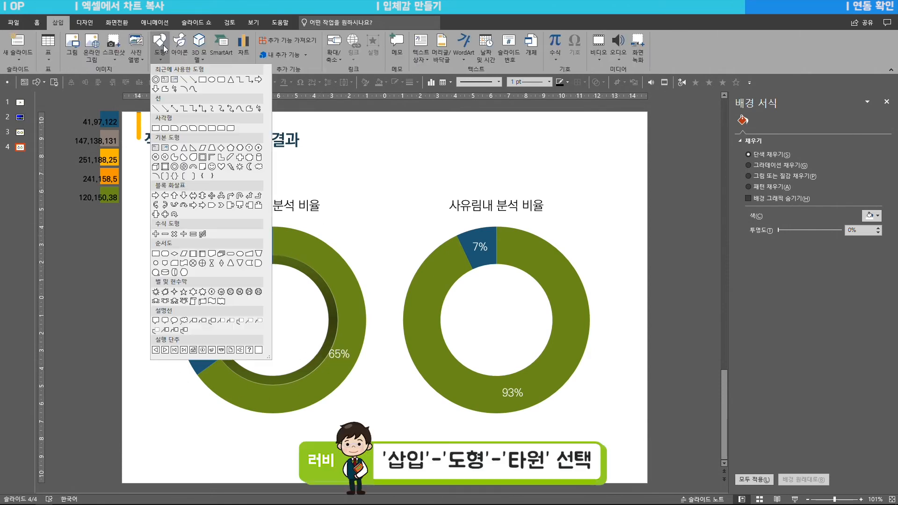
{"action": "left_click", "coordinate": [174, 148]}
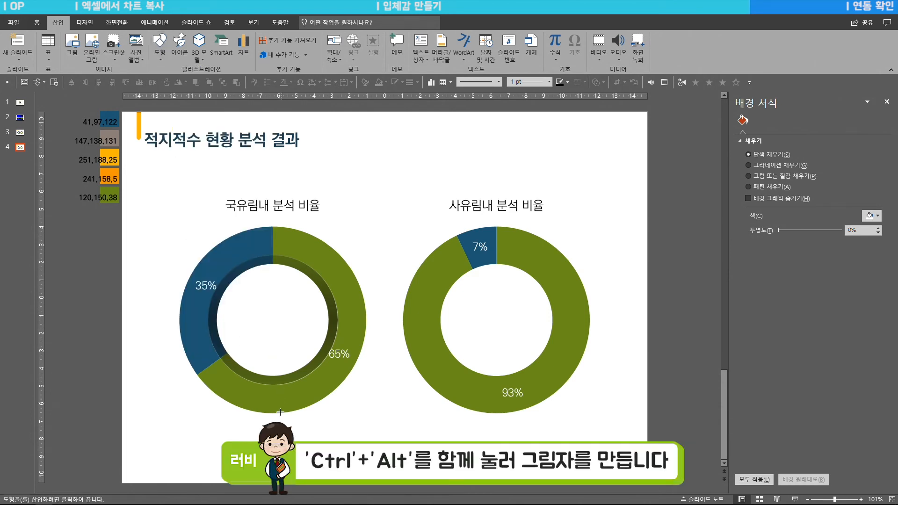
{"action": "left_click_drag", "start_coordinate": [272, 416], "coordinate": [218, 410]}
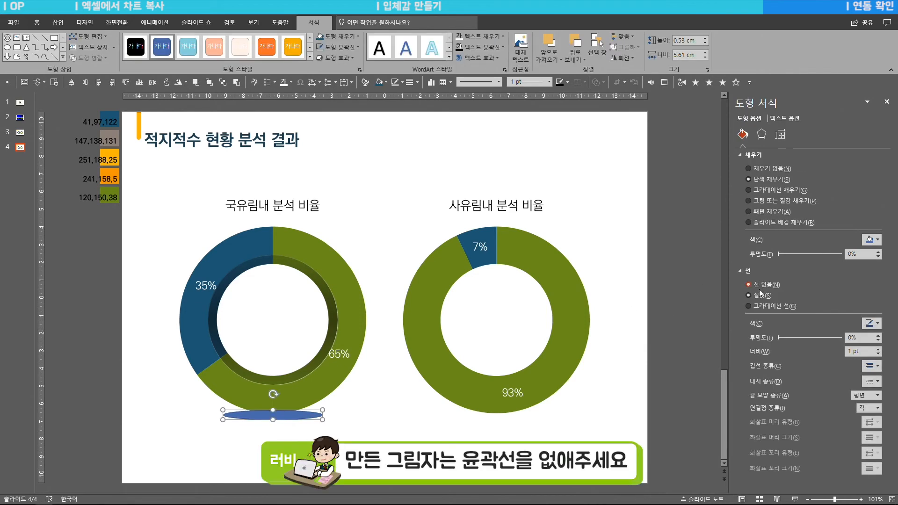
Step: Remove the floor shadow's outline and fill it with solid black at 80% transparency
{"action": "left_click", "coordinate": [756, 285]}
{"action": "left_click", "coordinate": [870, 240]}
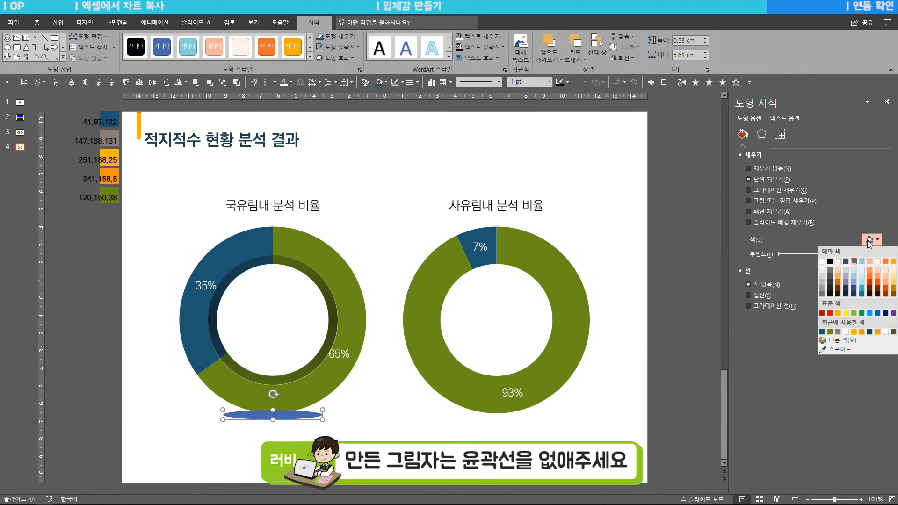
{"action": "left_click", "coordinate": [830, 262]}
{"action": "left_click_drag", "start_coordinate": [780, 253], "coordinate": [830, 254]}
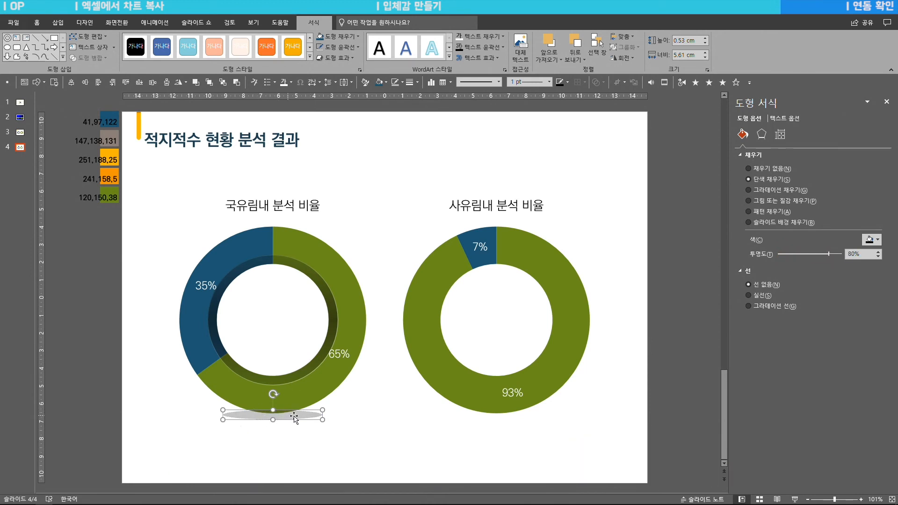
Step: Send the floor shadow oval to the back (맨 뒤로 보내기), behind the doughnut chart
{"action": "left_click", "coordinate": [37, 23]}
{"action": "left_click", "coordinate": [485, 54]}
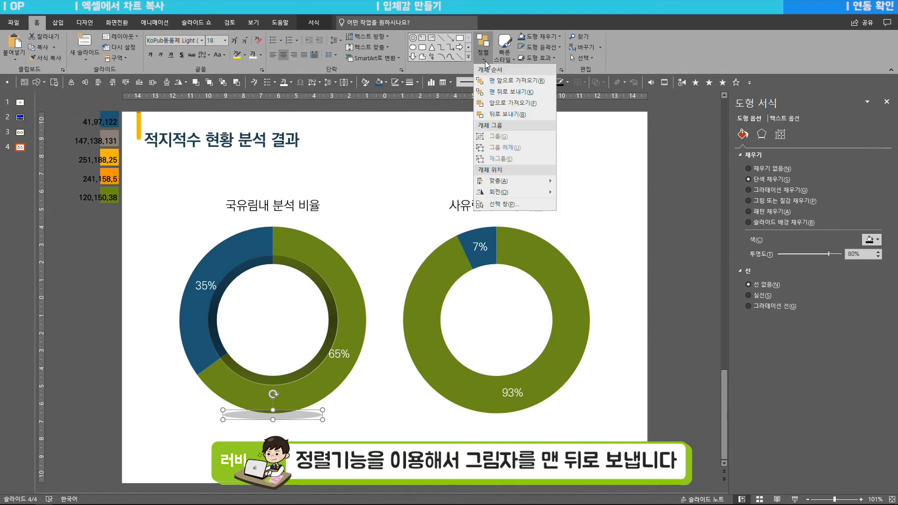
{"action": "left_click", "coordinate": [512, 92]}
Step: Center the shadow ring, highlight circle and floor shadow of the 국유림내 chart horizontally on each other (가운데 맞춤)
{"action": "left_click_drag", "start_coordinate": [181, 459], "coordinate": [358, 243]}
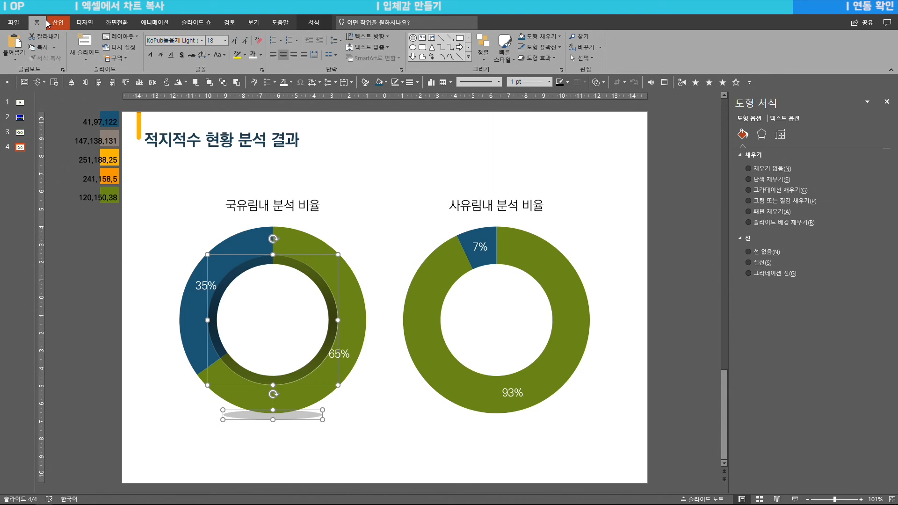
{"action": "left_click", "coordinate": [483, 52]}
{"action": "mouse_move", "coordinate": [500, 181]}
{"action": "left_click", "coordinate": [584, 192]}
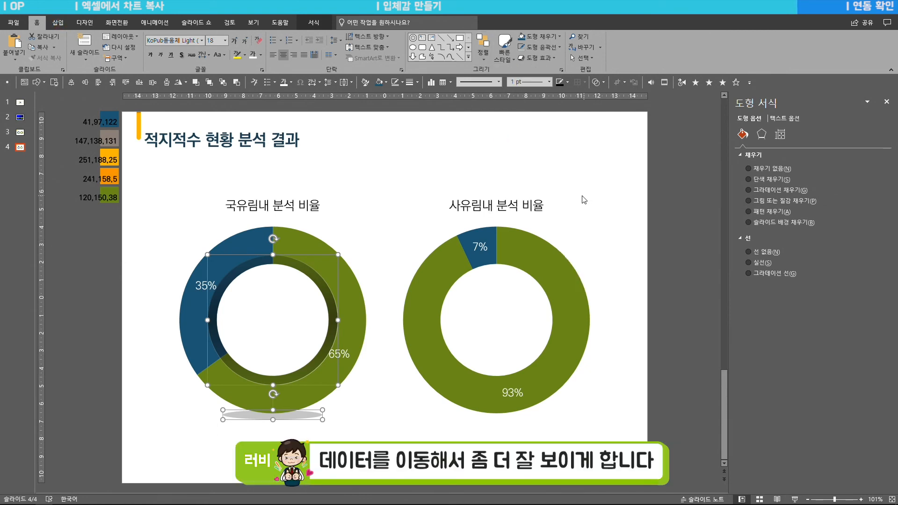
{"action": "left_click", "coordinate": [358, 430]}
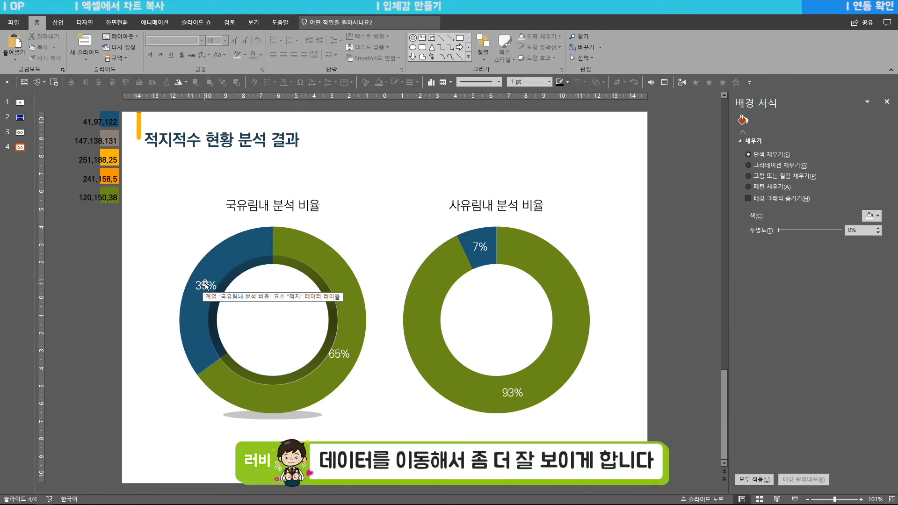
Step: Move the 35% and 65% data labels of the 국유림내 chart slightly outward, clear of the shadow ring
{"action": "left_click", "coordinate": [207, 284]}
{"action": "left_click", "coordinate": [208, 278]}
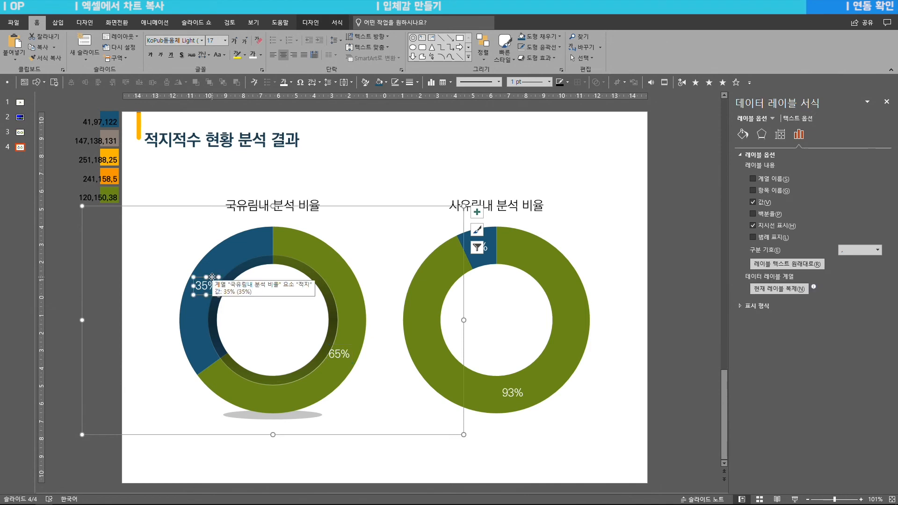
{"action": "left_click", "coordinate": [209, 276]}
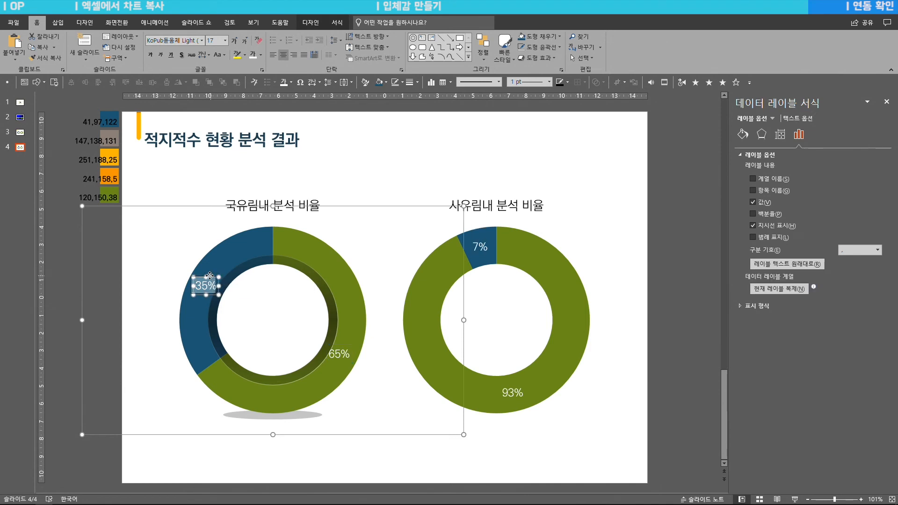
{"action": "left_click", "coordinate": [350, 351]}
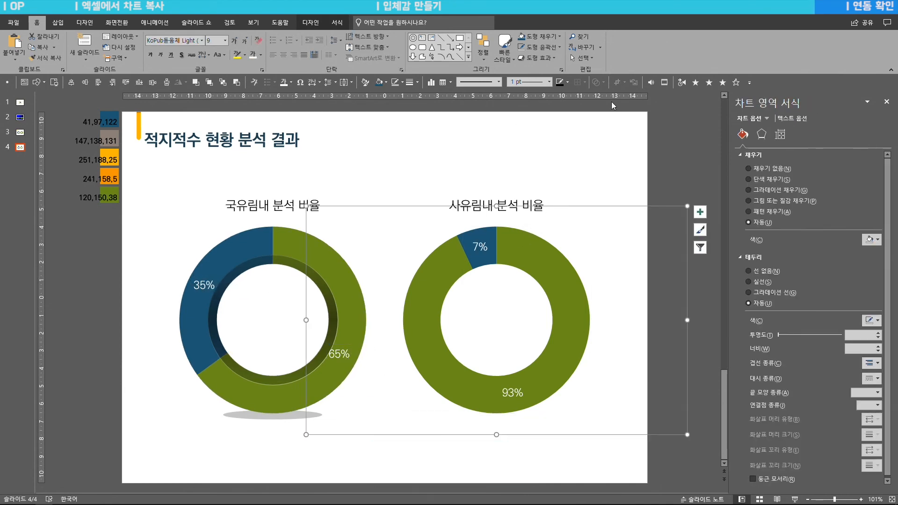
{"action": "left_click", "coordinate": [349, 351]}
{"action": "left_click", "coordinate": [378, 460]}
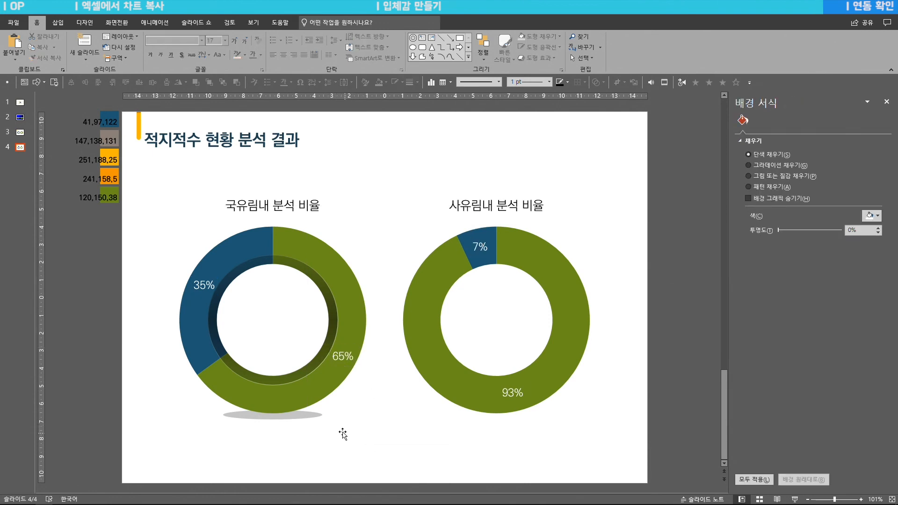
Step: Duplicate the shadow ring, highlight circle and floor shadow onto the 사유림내 chart and center them horizontally with it (가운데 맞춤)
{"action": "left_click_drag", "start_coordinate": [360, 459], "coordinate": [187, 229]}
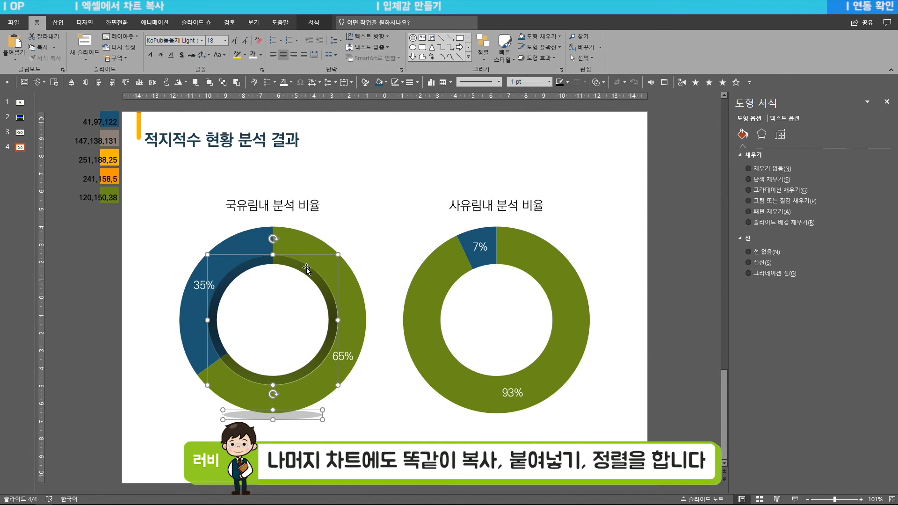
{"action": "left_click_drag", "start_coordinate": [305, 269], "coordinate": [536, 287]}
{"action": "left_click", "coordinate": [519, 233], "text": "shift"}
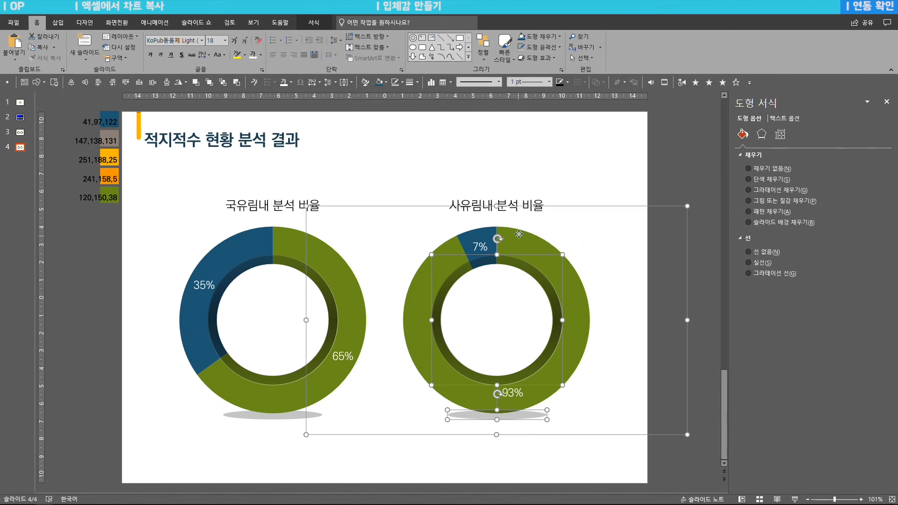
{"action": "left_click", "coordinate": [482, 47]}
{"action": "mouse_move", "coordinate": [518, 182]}
{"action": "left_click", "coordinate": [592, 195]}
Step: Send the copied floor shadow behind the 사유림내 doughnut chart
{"action": "left_click", "coordinate": [558, 451]}
{"action": "left_click_drag", "start_coordinate": [586, 447], "coordinate": [355, 395]}
{"action": "left_click", "coordinate": [482, 47]}
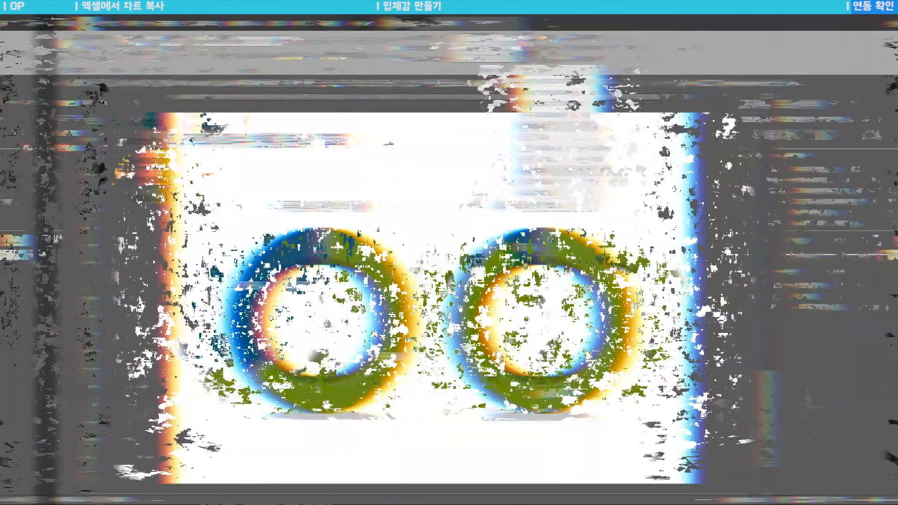
{"action": "mouse_move", "coordinate": [517, 182]}
{"action": "left_click", "coordinate": [579, 151]}
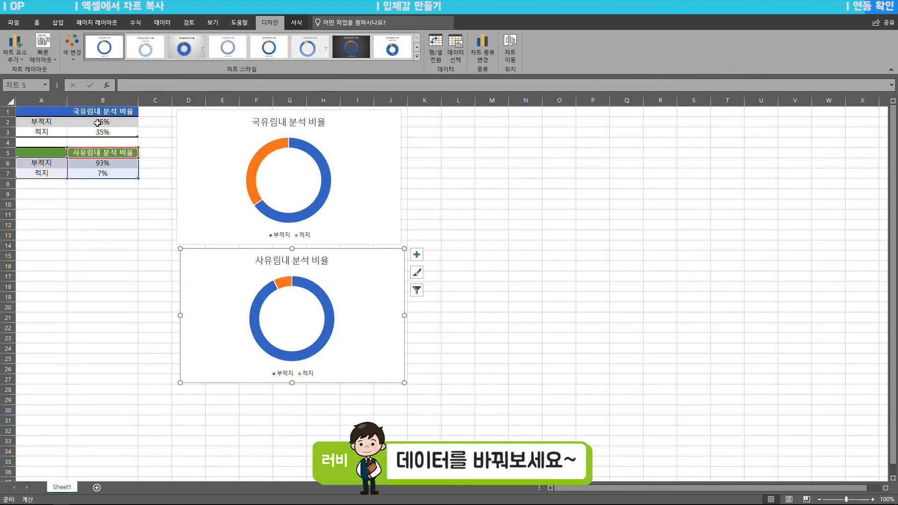
Step: In the linked Excel workbook, set the 국유림내 분석 비율 values to 75% for 부적지 and 25% for 적지
{"action": "left_click", "coordinate": [97, 123]}
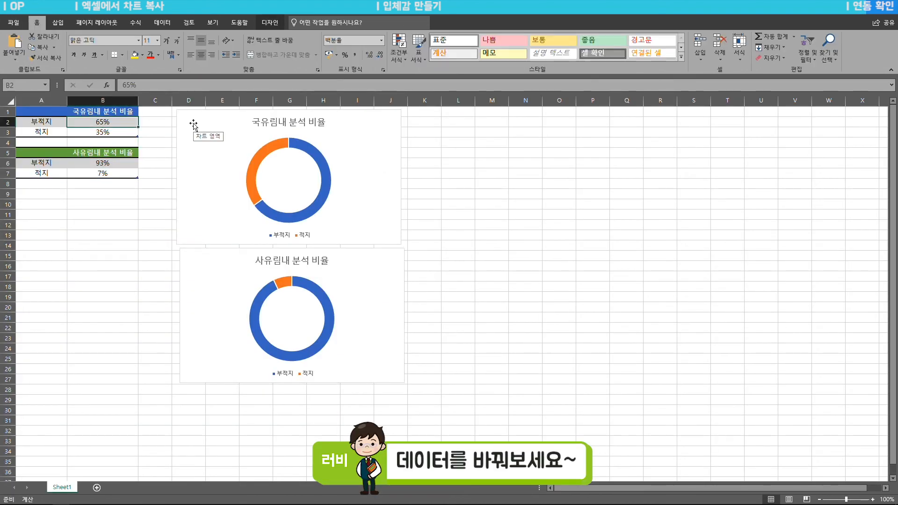
{"action": "type", "text": "75"}
{"action": "key", "text": "Return"}
{"action": "type", "text": "25"}
{"action": "key", "text": "Return"}
Step: Set the 사유림내 분석 비율 values to 80% for 부적지 and 20% for 적지
{"action": "key", "text": "Return"}
{"action": "key", "text": "Return"}
{"action": "type", "text": "80"}
{"action": "key", "text": "Return"}
{"action": "type", "text": "20"}
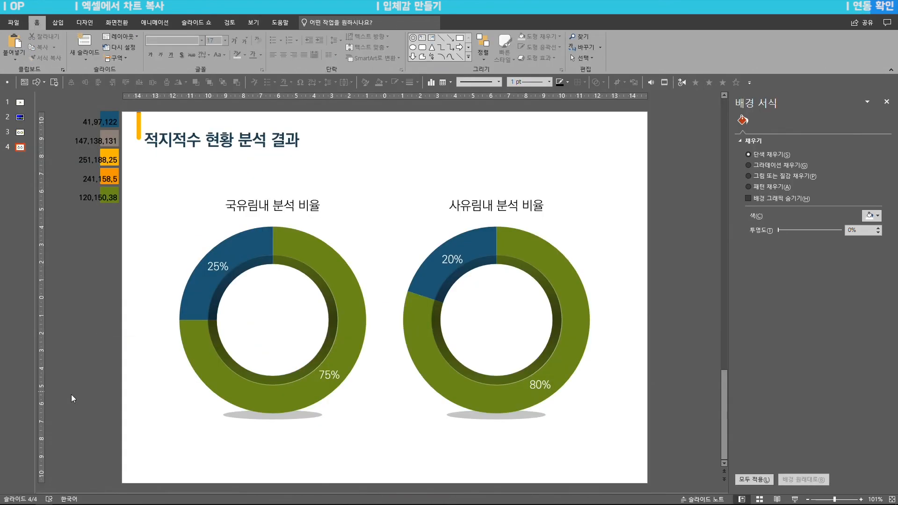